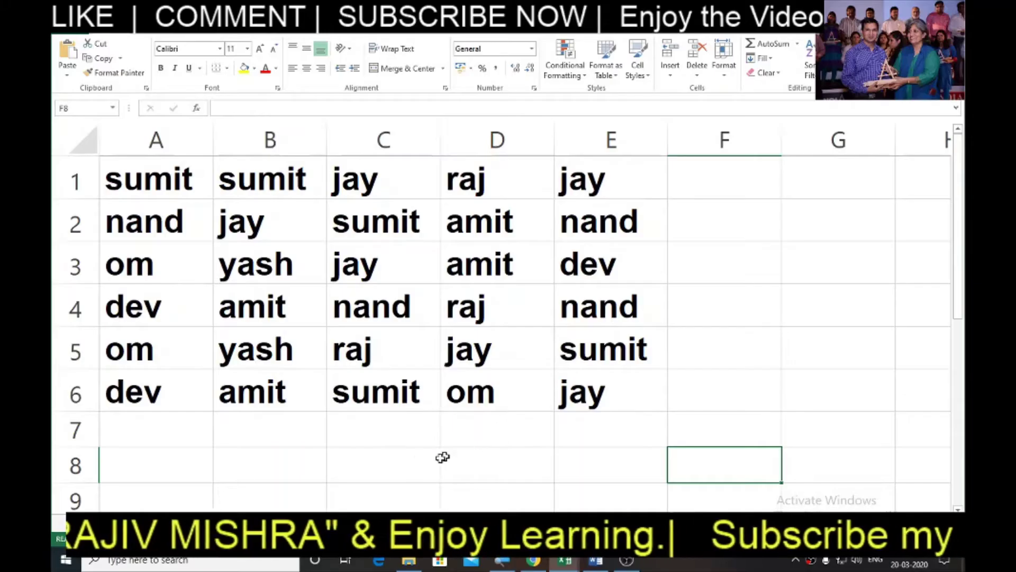
# On the sheet with random names in A1:E6, select cell C8.
pyautogui.click(393, 464)
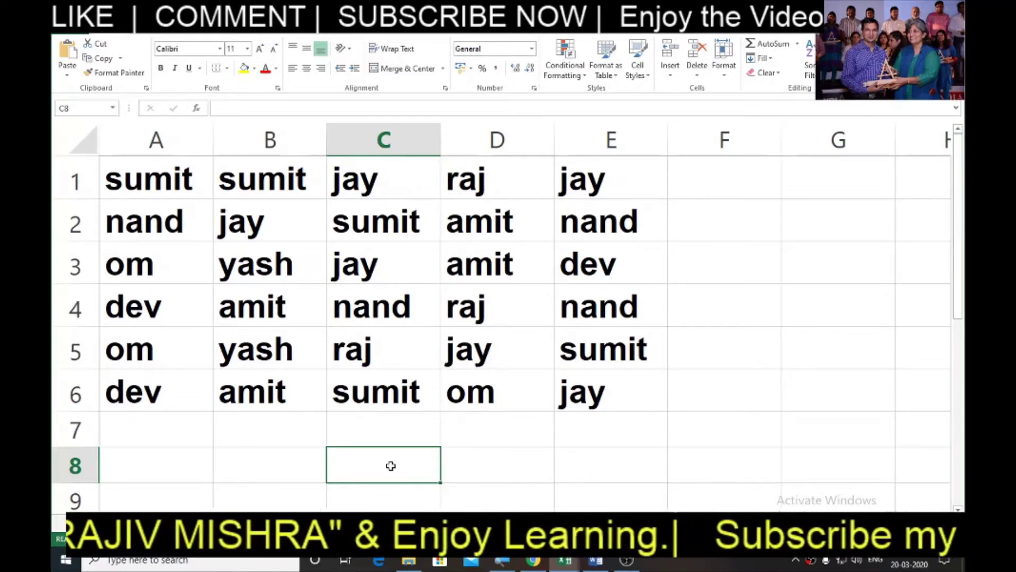
# Recalculate with F9 four times to reshuffle the names in A1:E6.
pyautogui.press('F9')
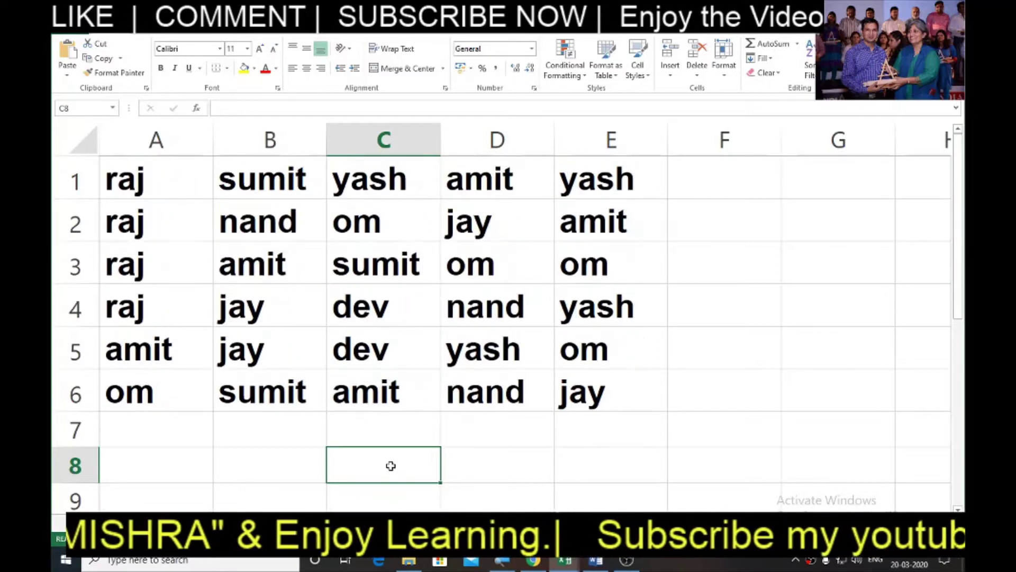
pyautogui.press('F9')
pyautogui.press('F9')
pyautogui.press('F9')
pyautogui.press('F9')
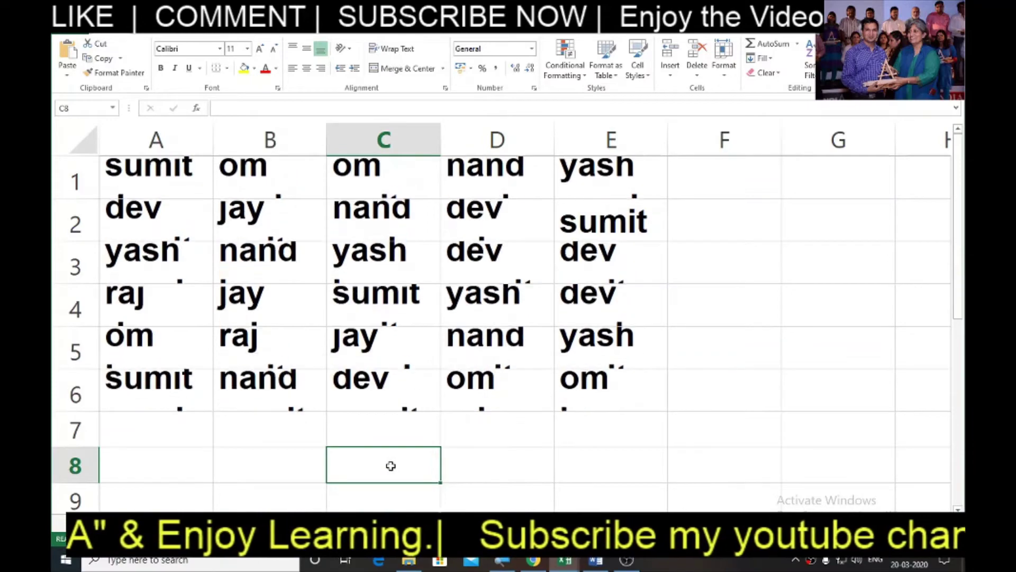
pyautogui.press('F9')
pyautogui.press('F9')
pyautogui.press('F9')
pyautogui.press('F9')
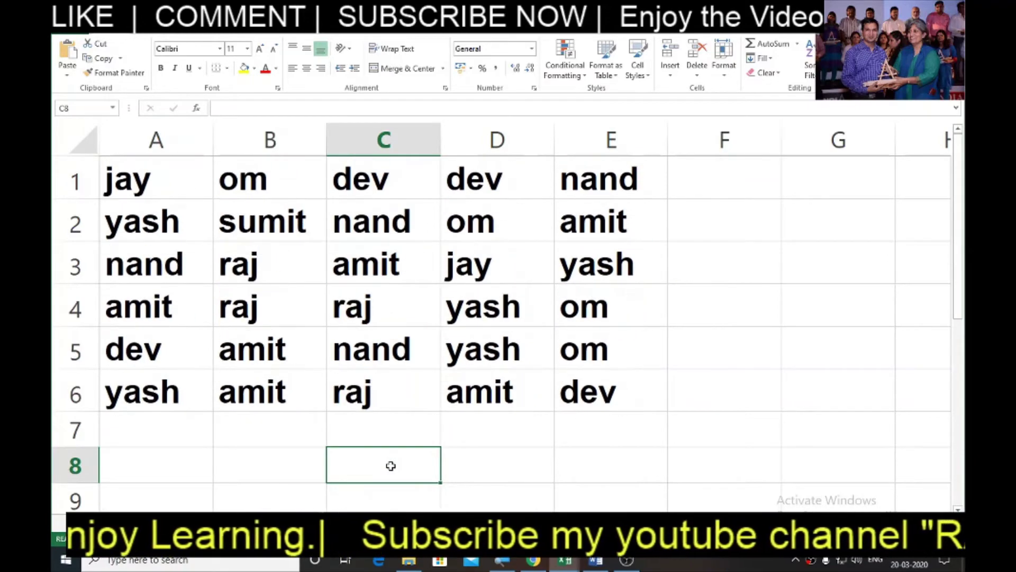
pyautogui.press('F9')
pyautogui.press('F9')
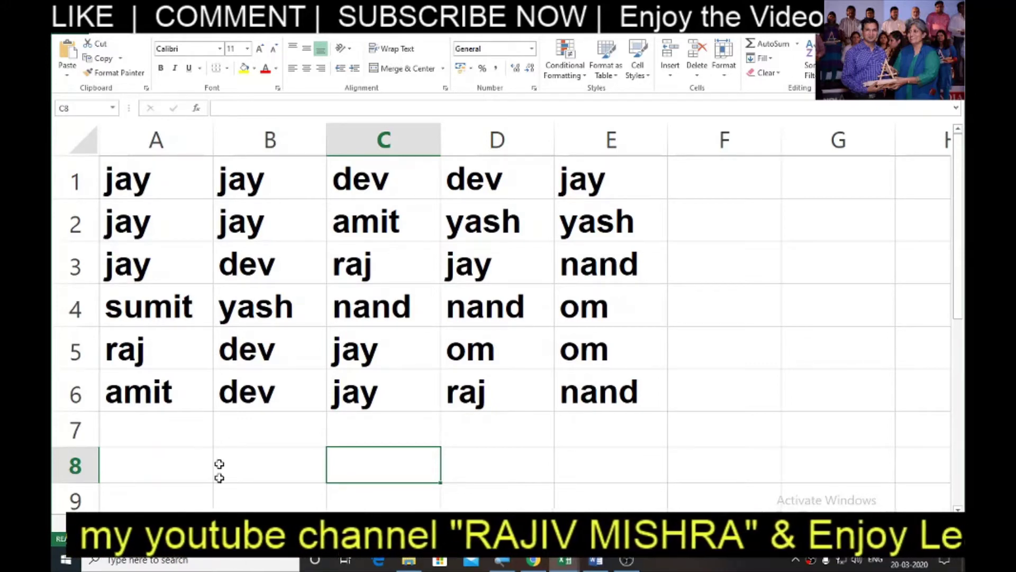
# Open a blank workbook, zoom in, and begin =INDEX( in cell A1.
pyautogui.hotkey('ctrl', 'n')
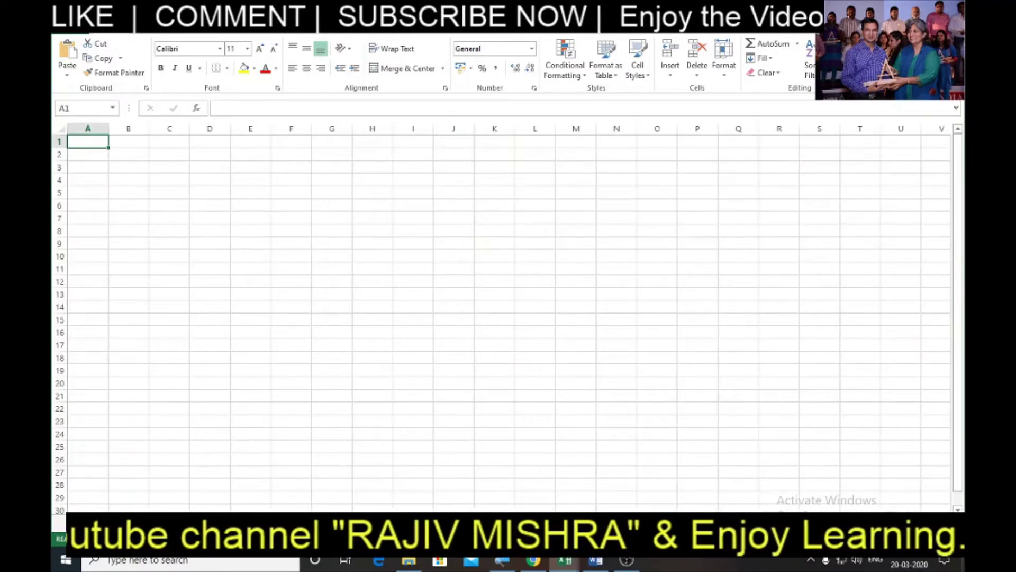
pyautogui.scroll(2, 186, 329)
pyautogui.scroll(2, 164, 323)
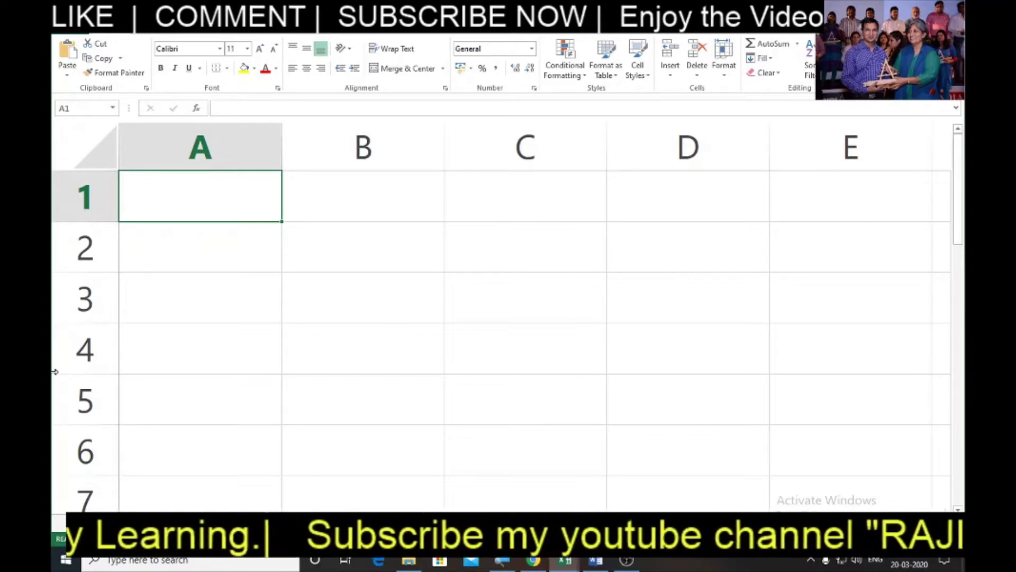
pyautogui.write('=')
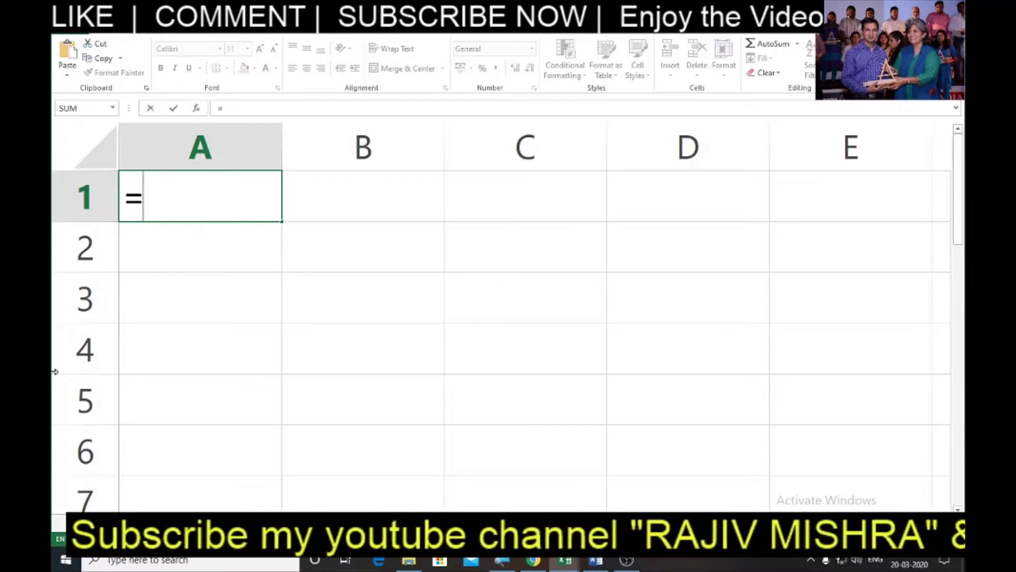
pyautogui.write('I')
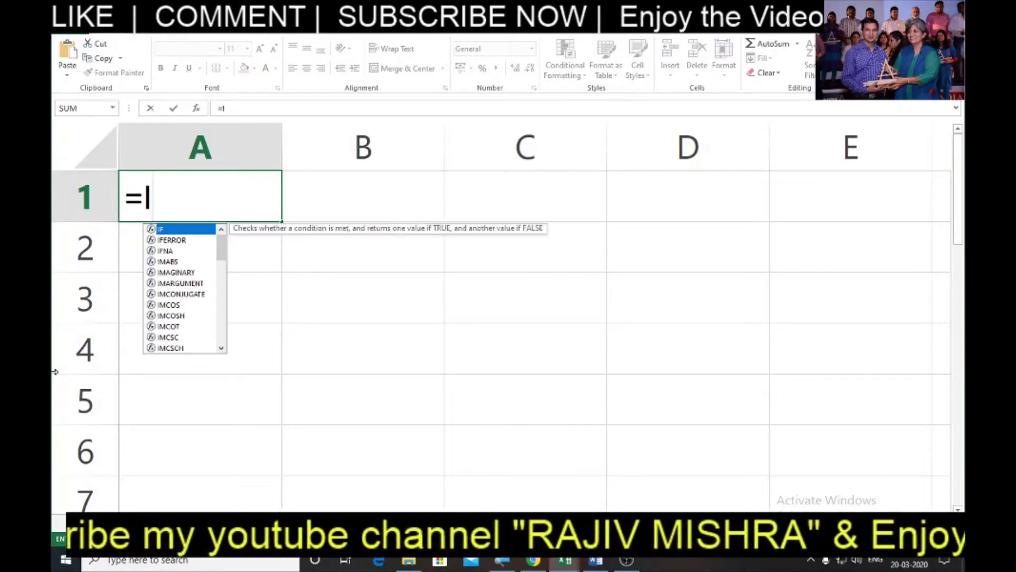
pyautogui.write('NDEX')
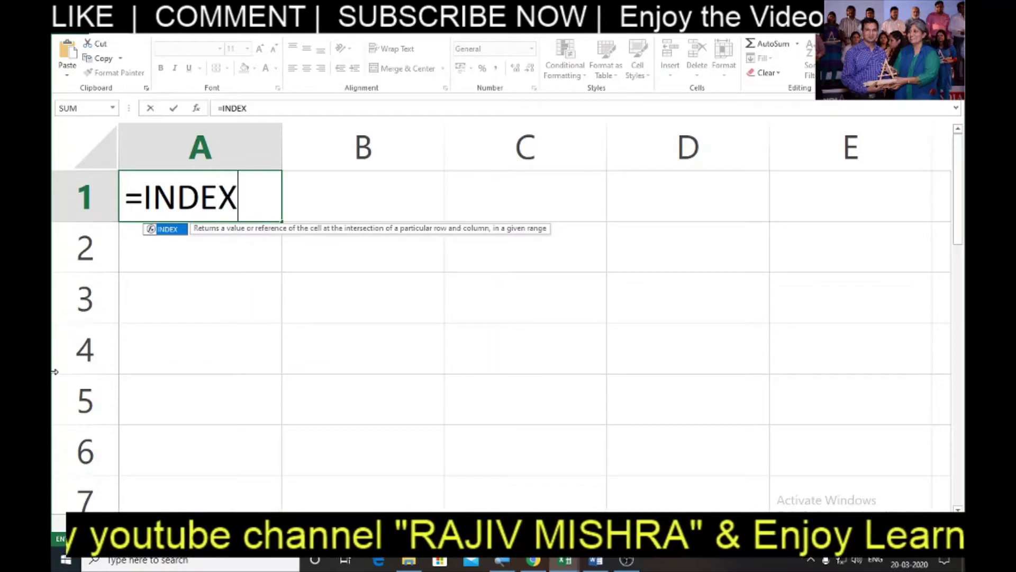
pyautogui.write('(')
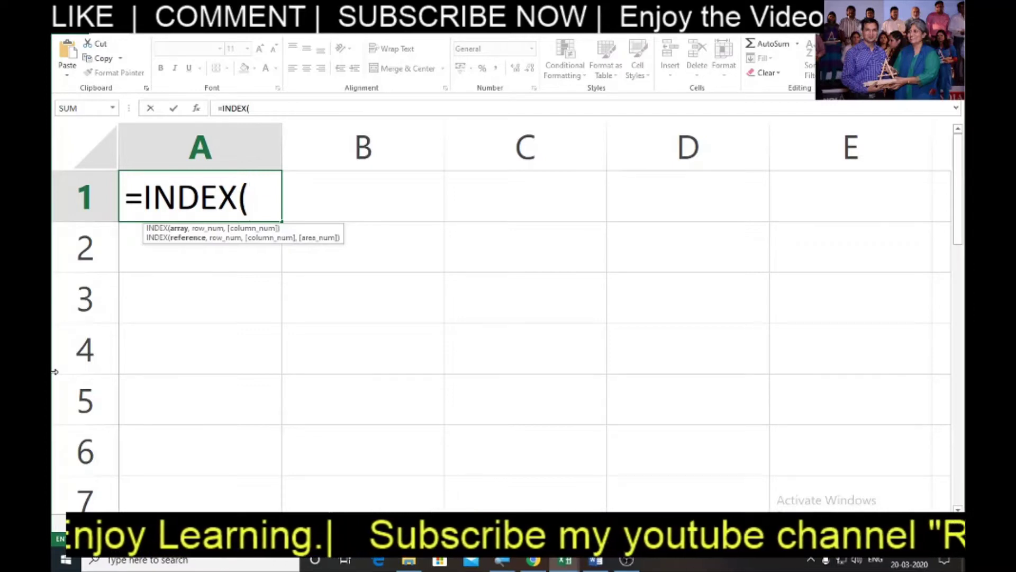
# Enter array names "RAJIV";"ANITA";"SUNITA";"JAYANT"; after =INDEX({, correcting typos along the way.
pyautogui.write('{')
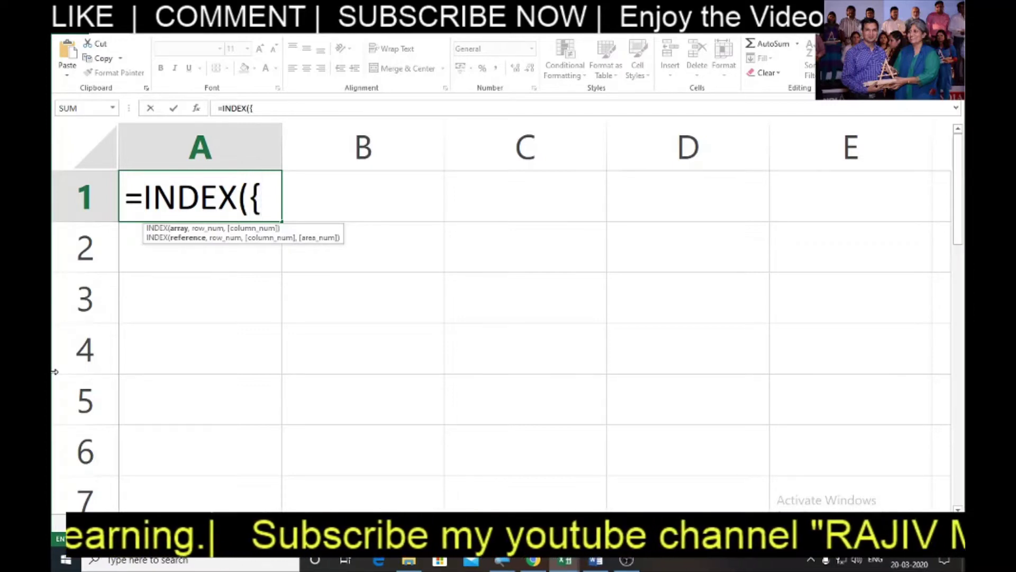
pyautogui.write('"')
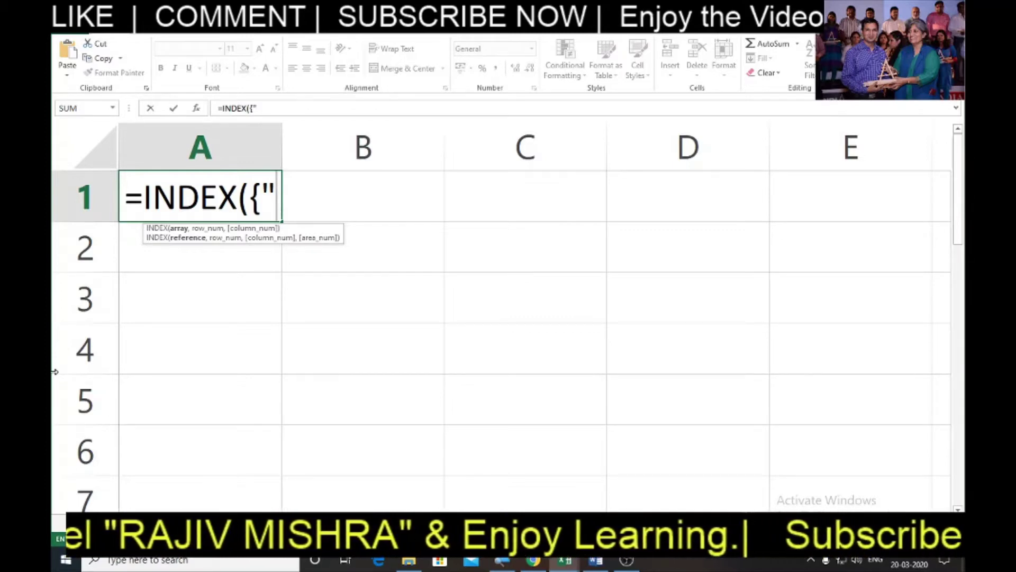
pyautogui.write('rA')
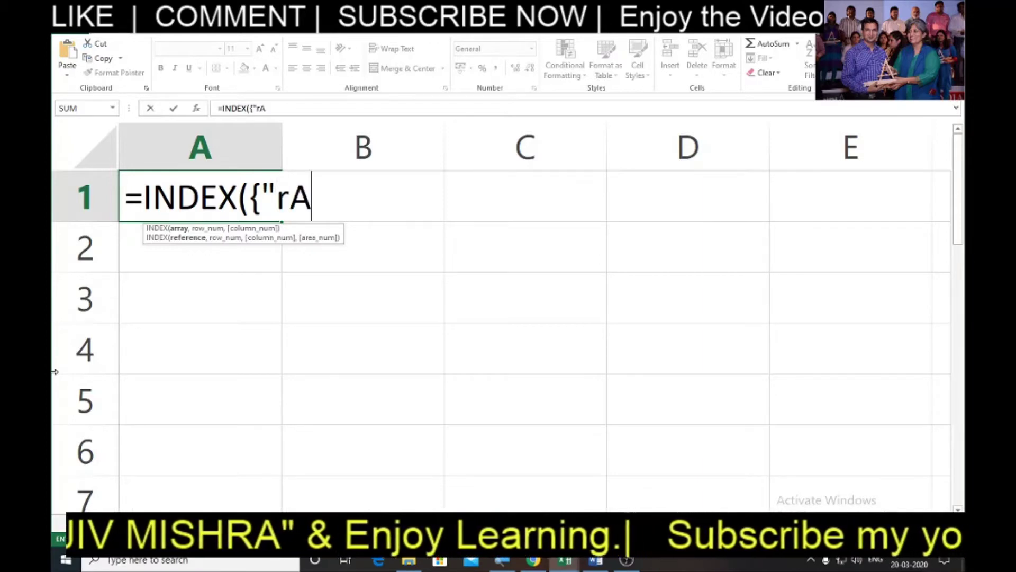
pyautogui.write('JIV')
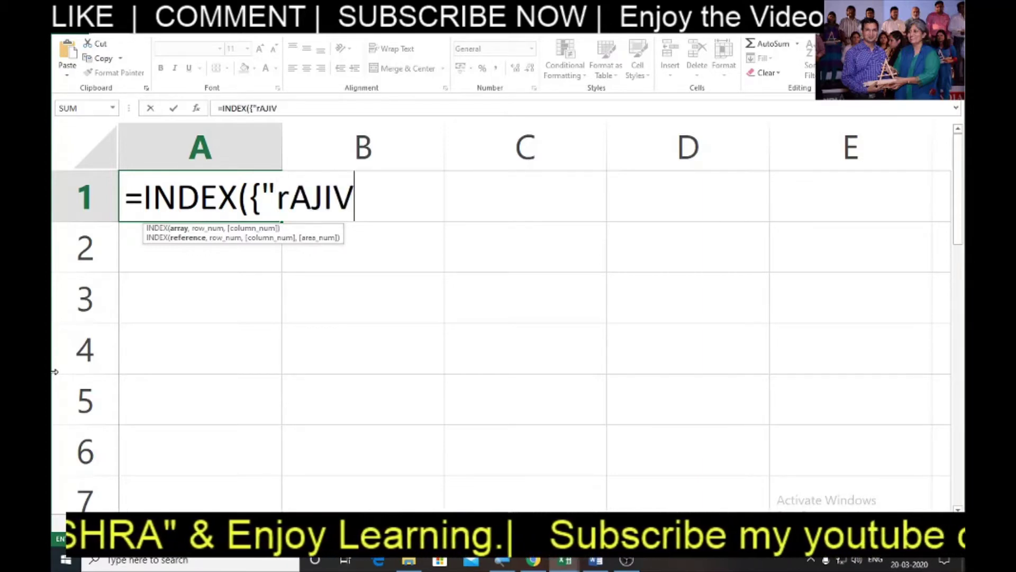
pyautogui.press('BackSpace')
pyautogui.press('BackSpace')
pyautogui.press('BackSpace')
pyautogui.press('BackSpace')
pyautogui.press('BackSpace')
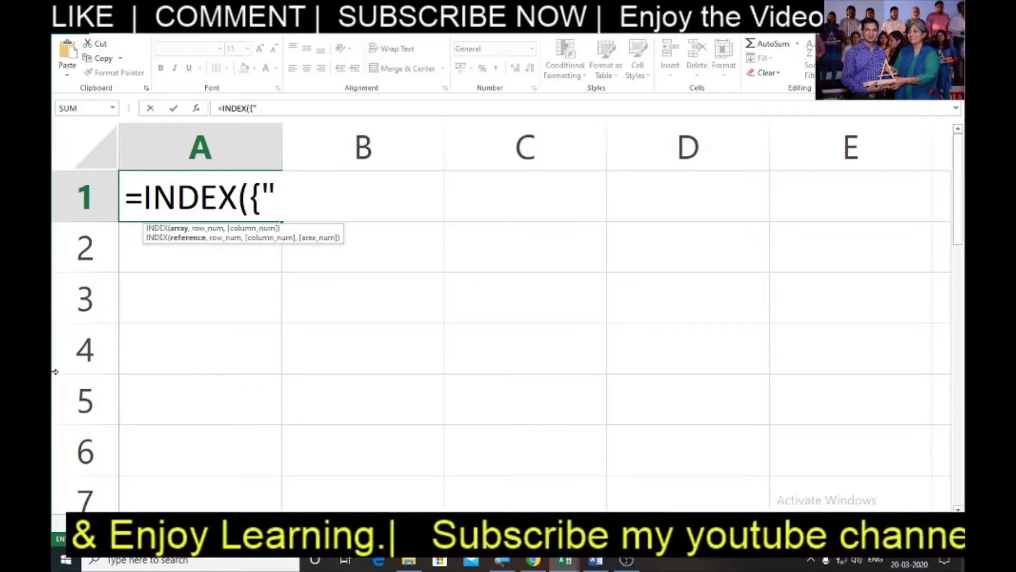
pyautogui.write('RAJIV')
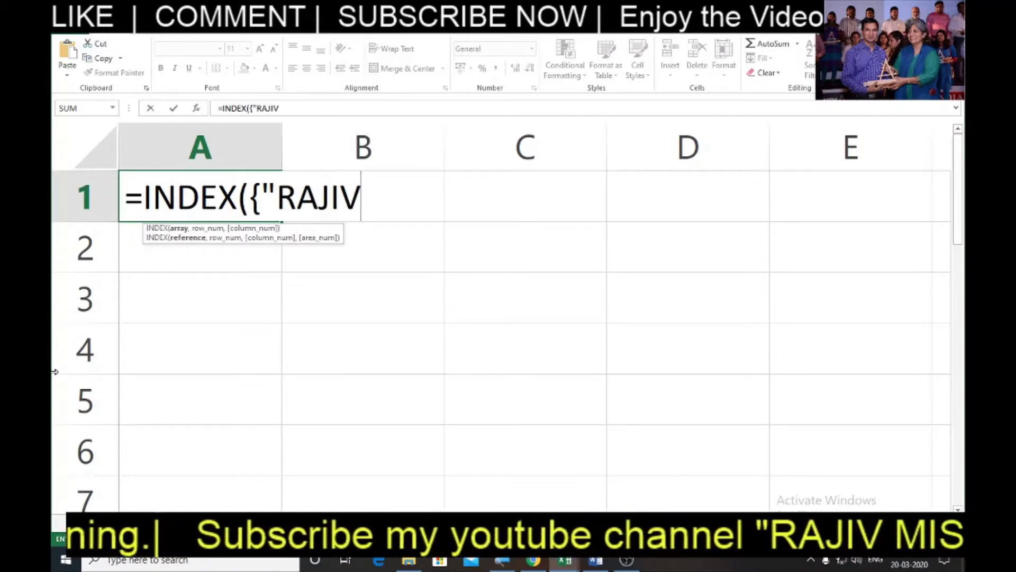
pyautogui.write('"')
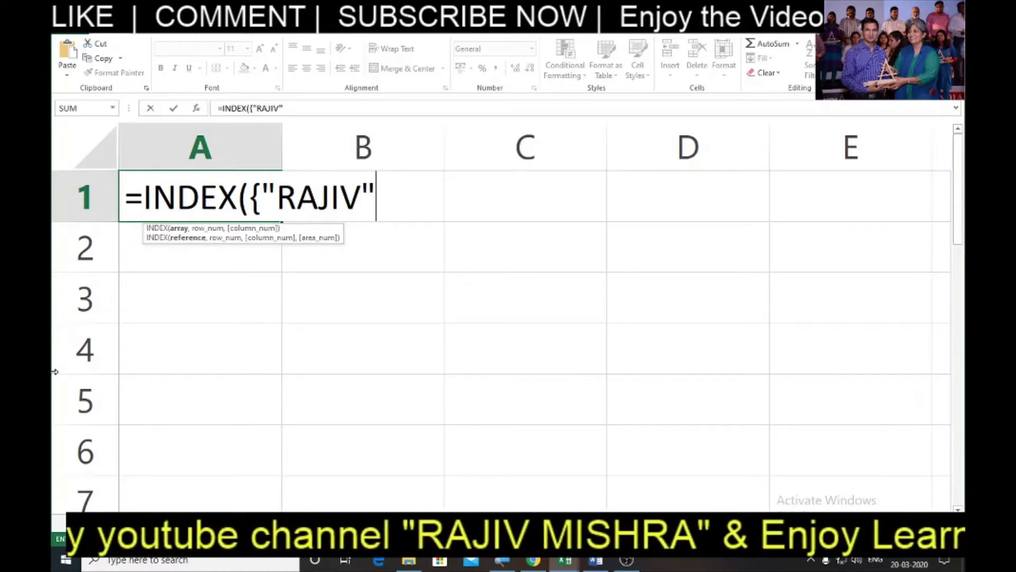
pyautogui.write(':')
pyautogui.press('BackSpace')
pyautogui.write(';')
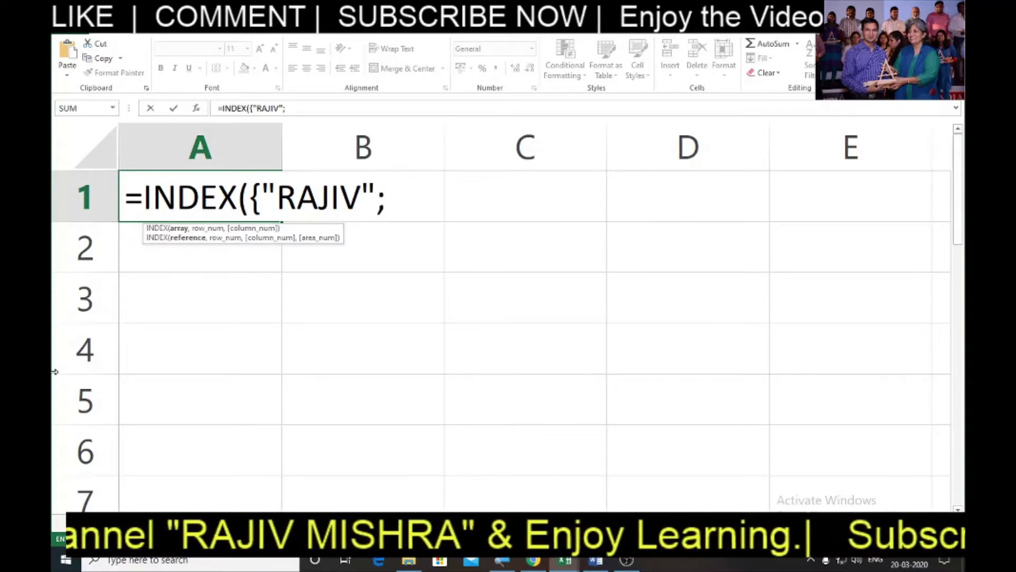
pyautogui.write('"')
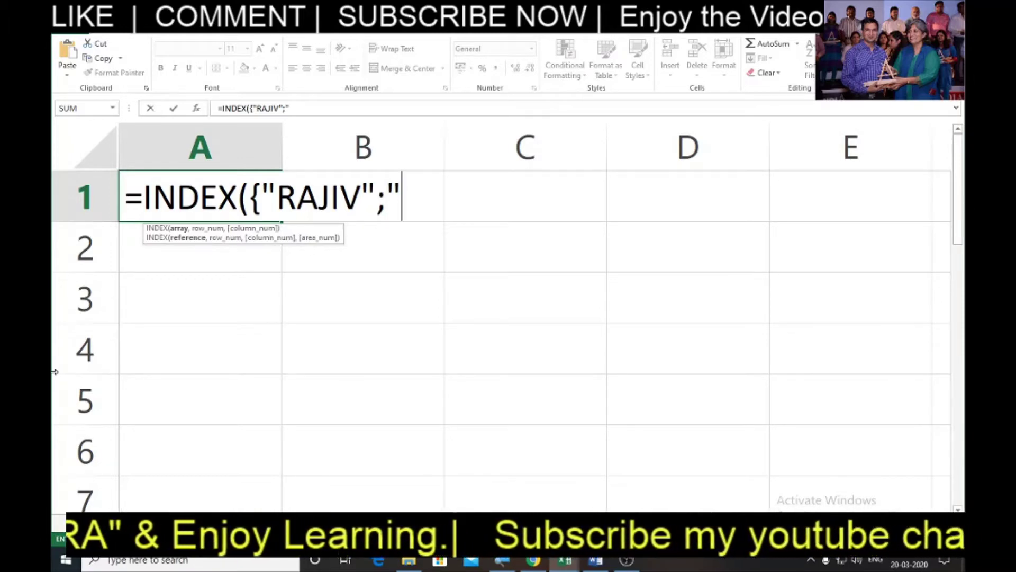
pyautogui.write('ANITA')
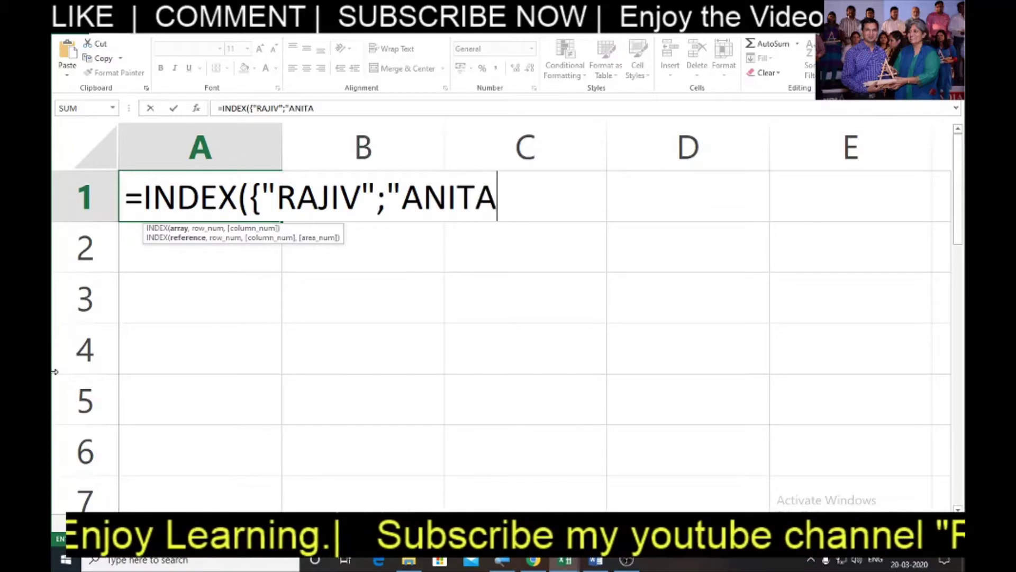
pyautogui.write('"')
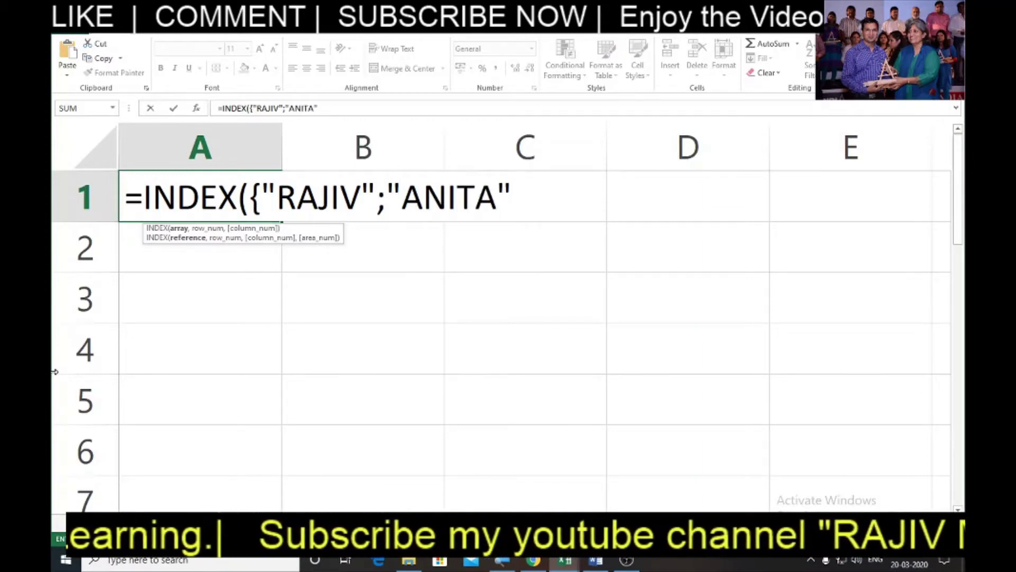
pyautogui.write(';')
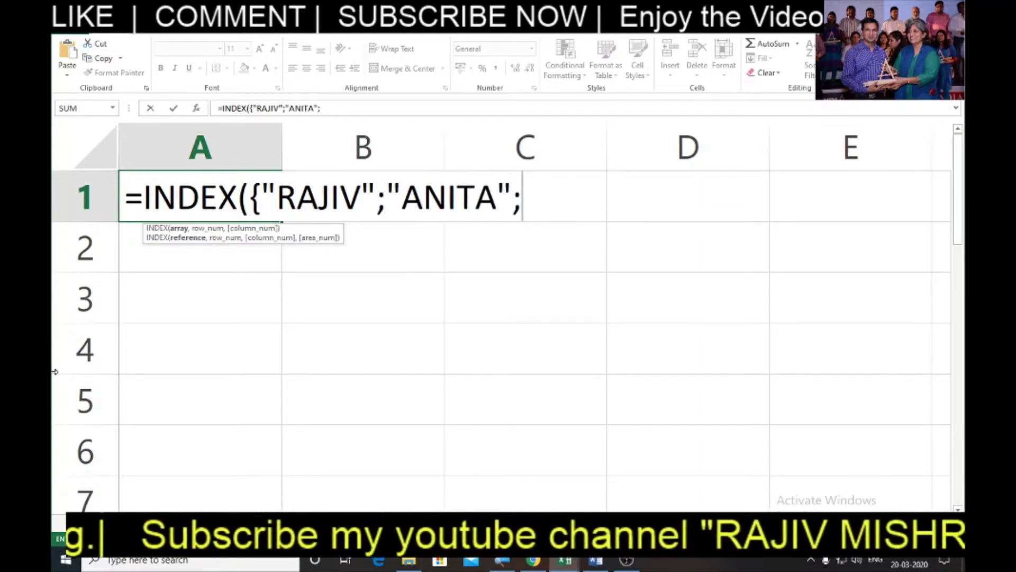
pyautogui.write('"')
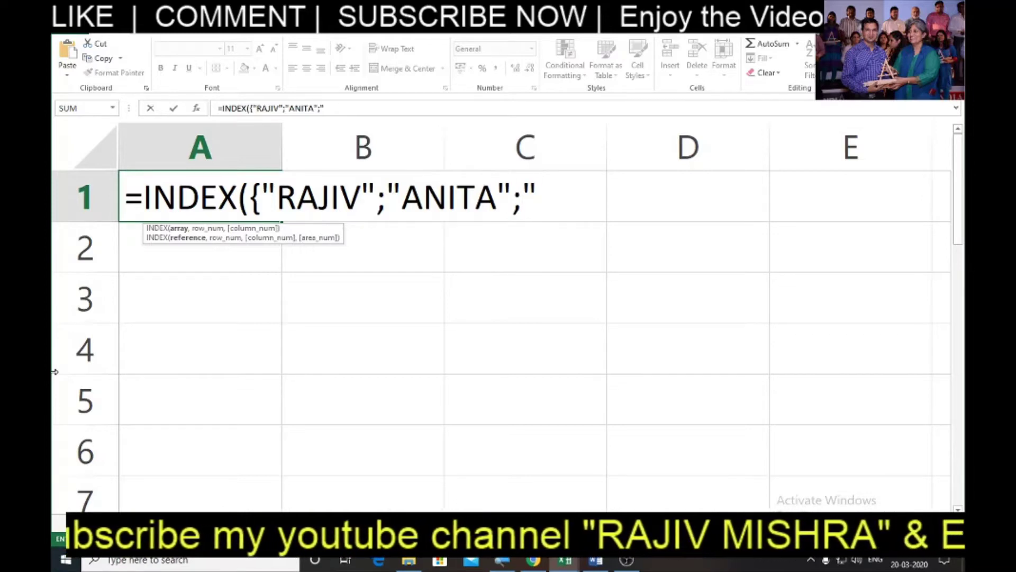
pyautogui.write('SUN')
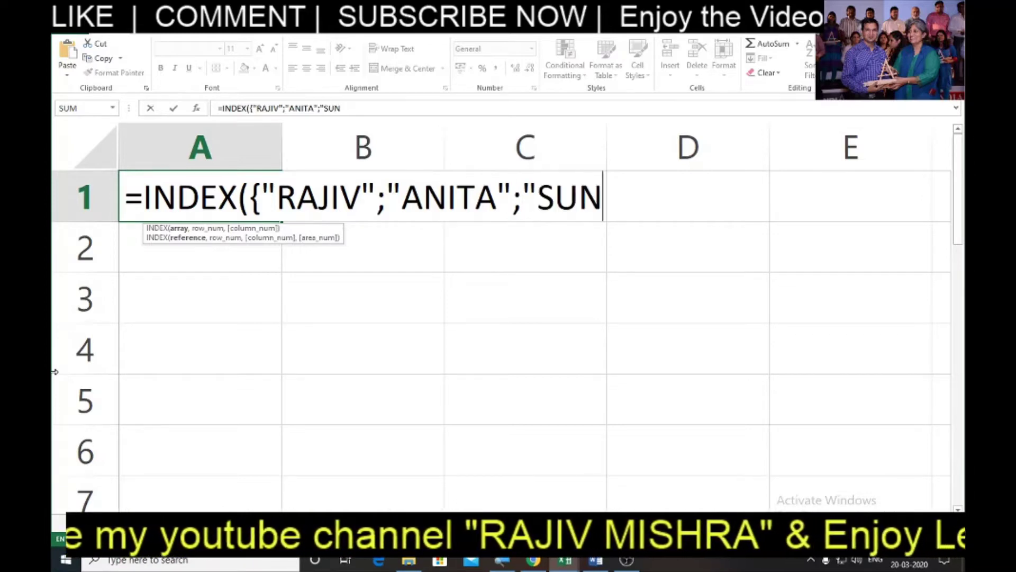
pyautogui.write('ITA')
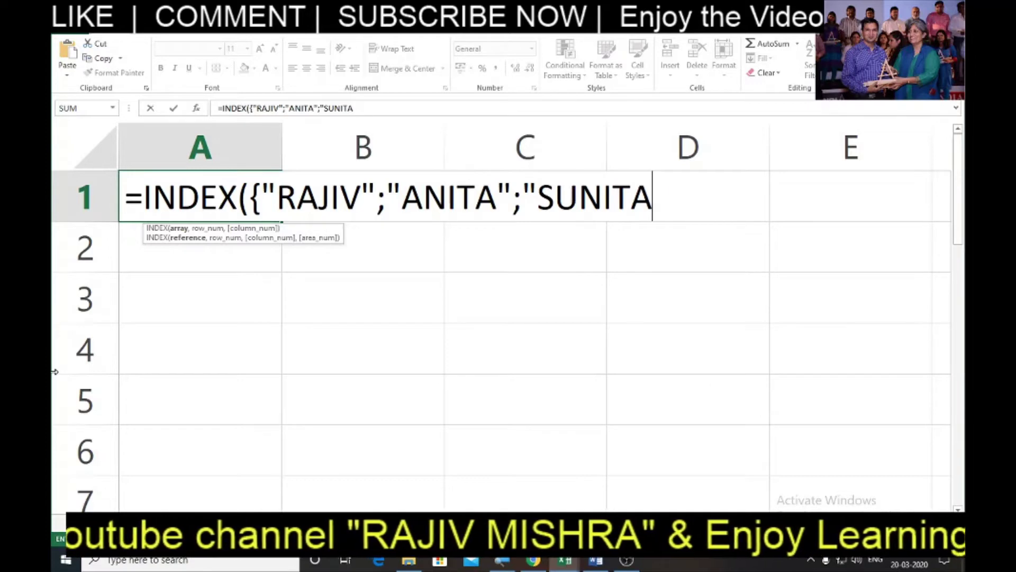
pyautogui.write('";')
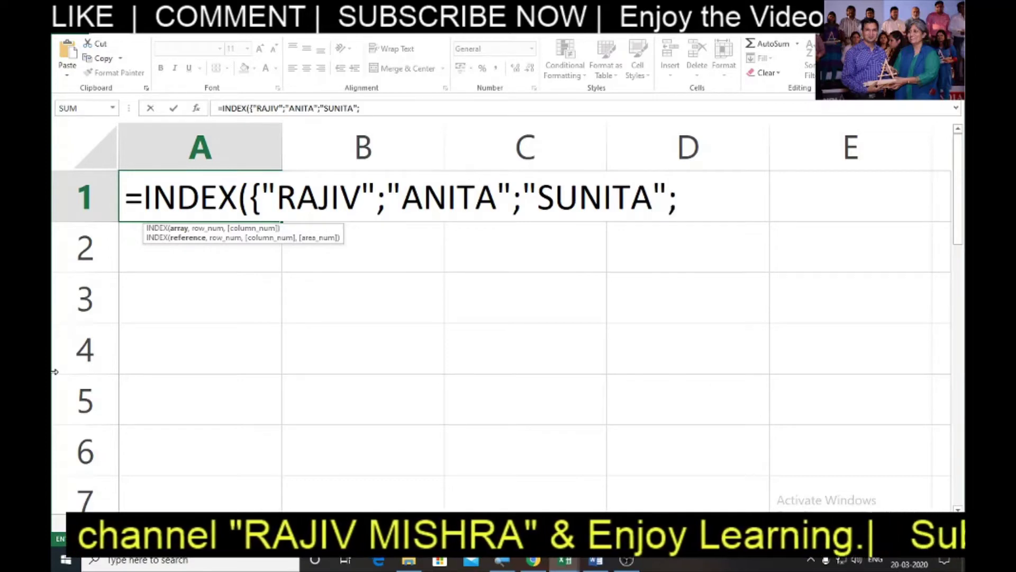
pyautogui.write('"')
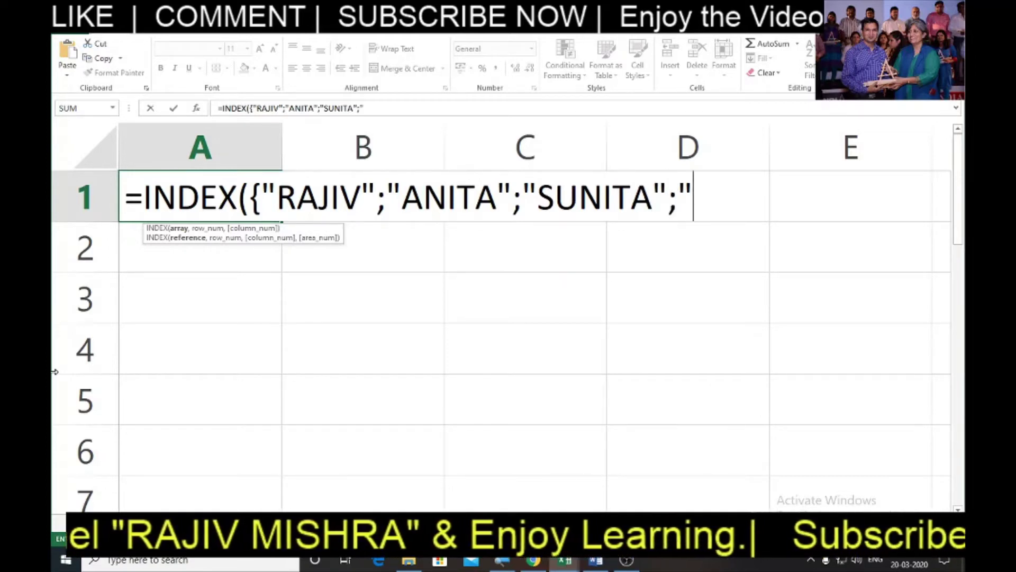
pyautogui.write('JA')
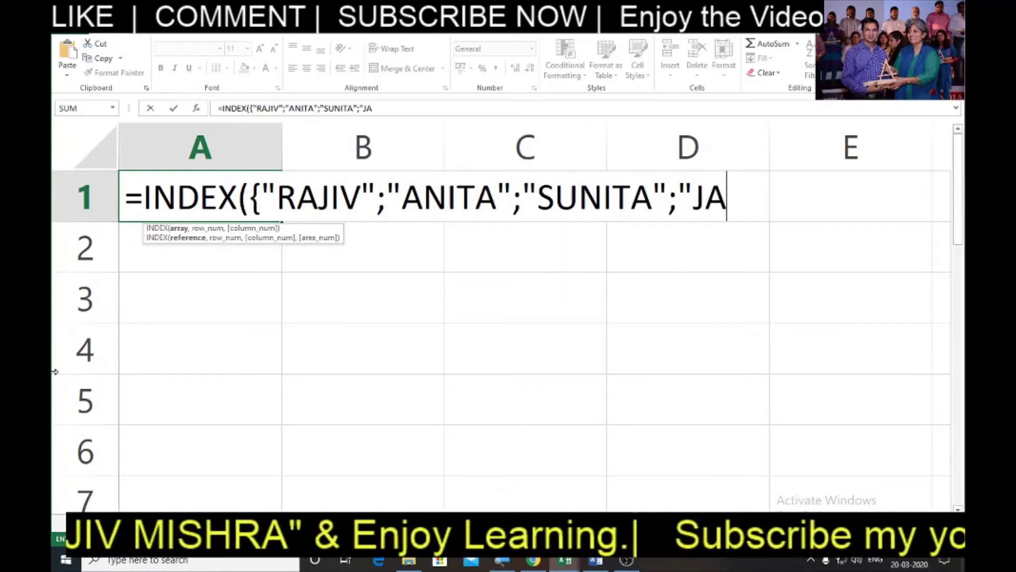
pyautogui.write('YANT')
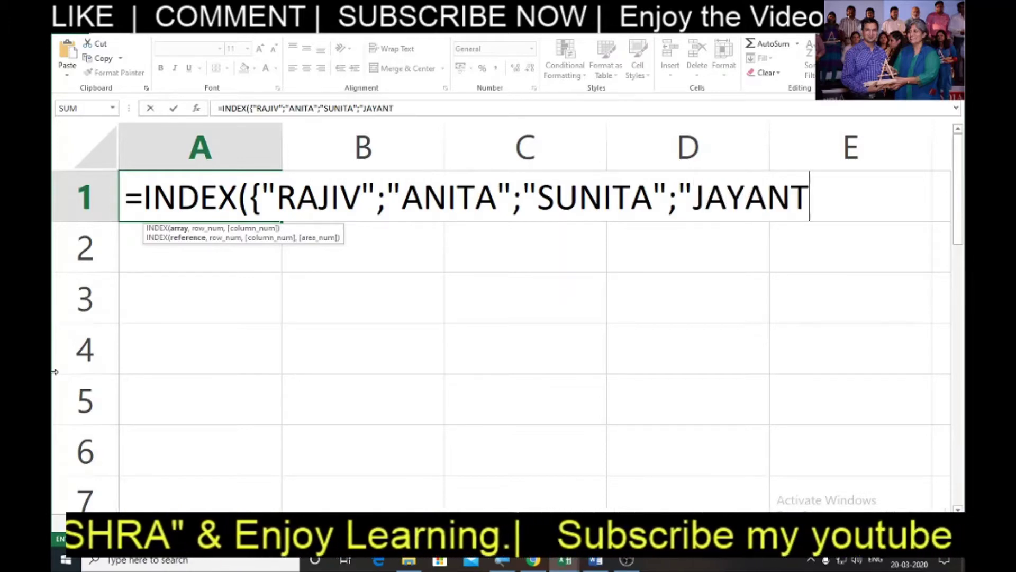
pyautogui.write('"')
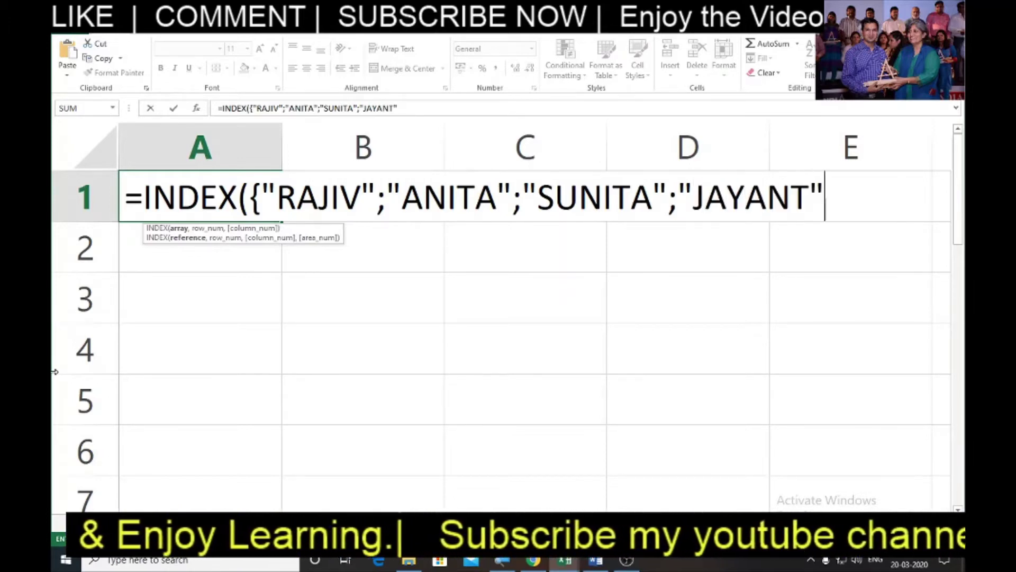
pyautogui.write(';')
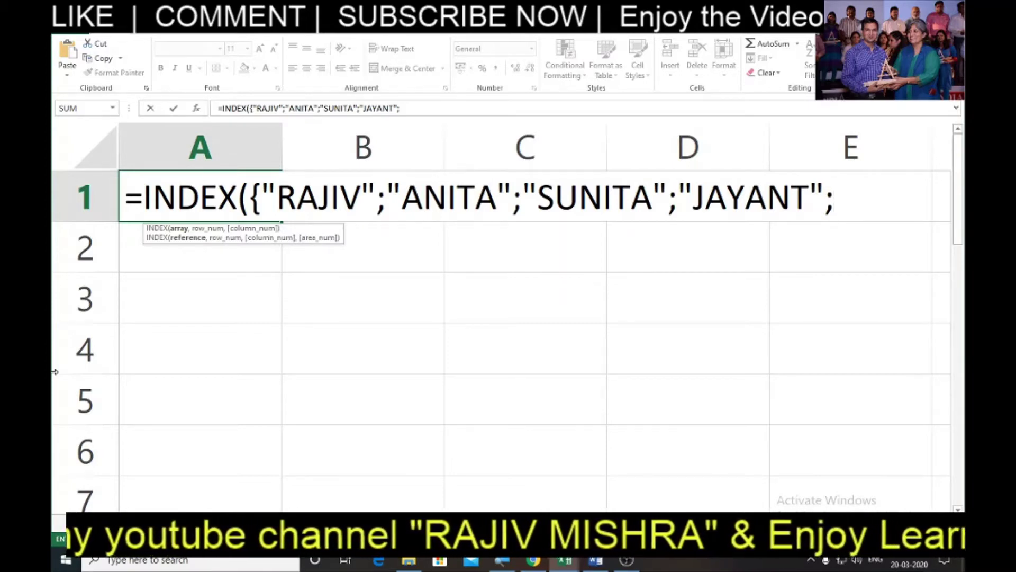
# Add "SONU";"MONU", close the array, and finish with RANDBETWEEN(1,6)).
pyautogui.write('"')
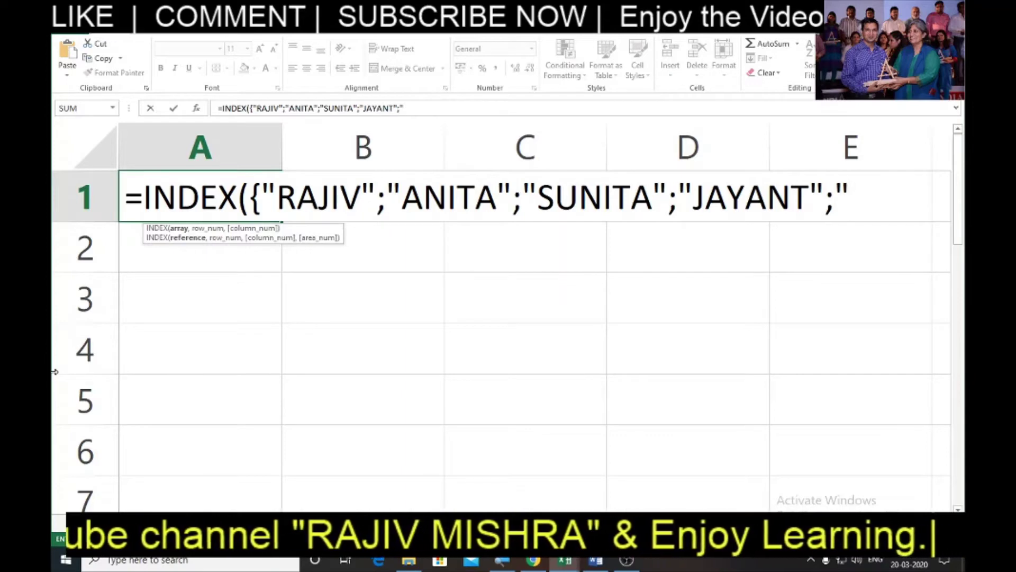
pyautogui.write('SON')
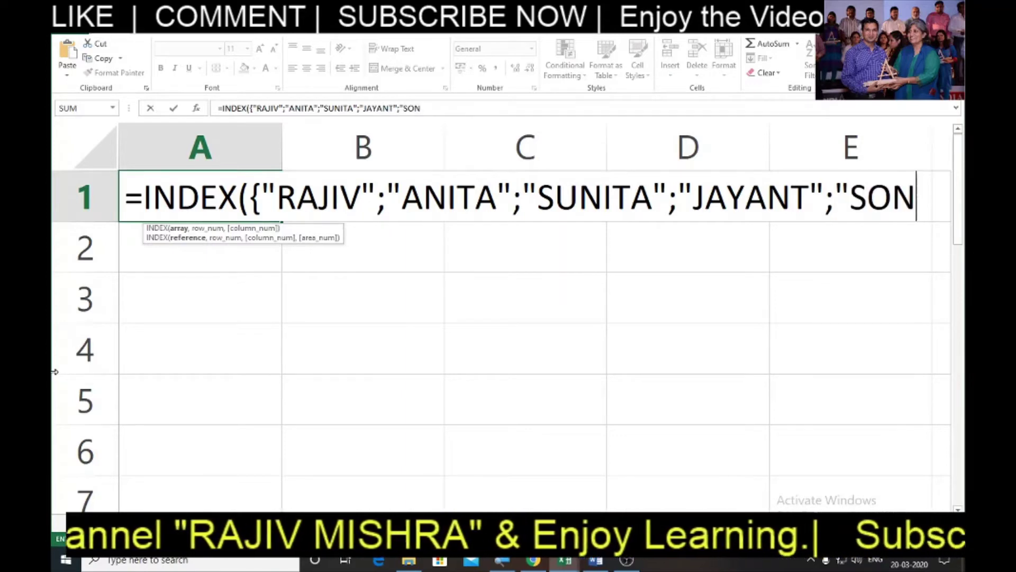
pyautogui.write('U')
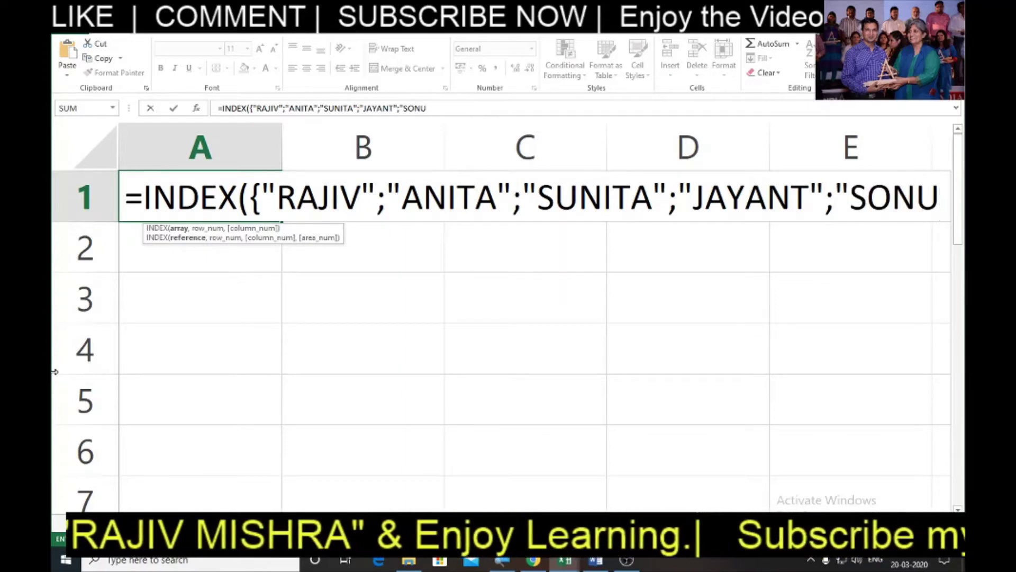
pyautogui.write('"')
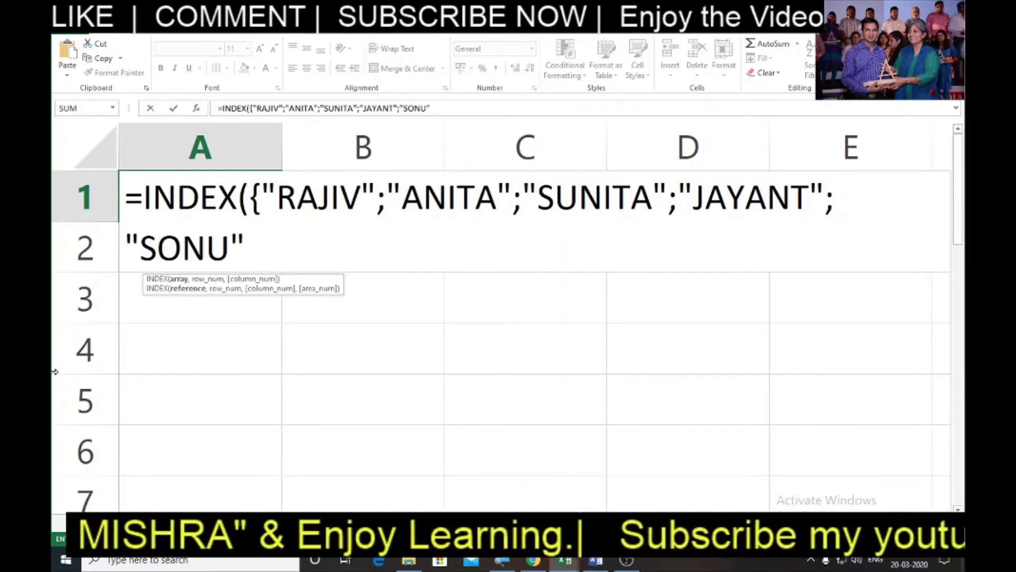
pyautogui.write(';"')
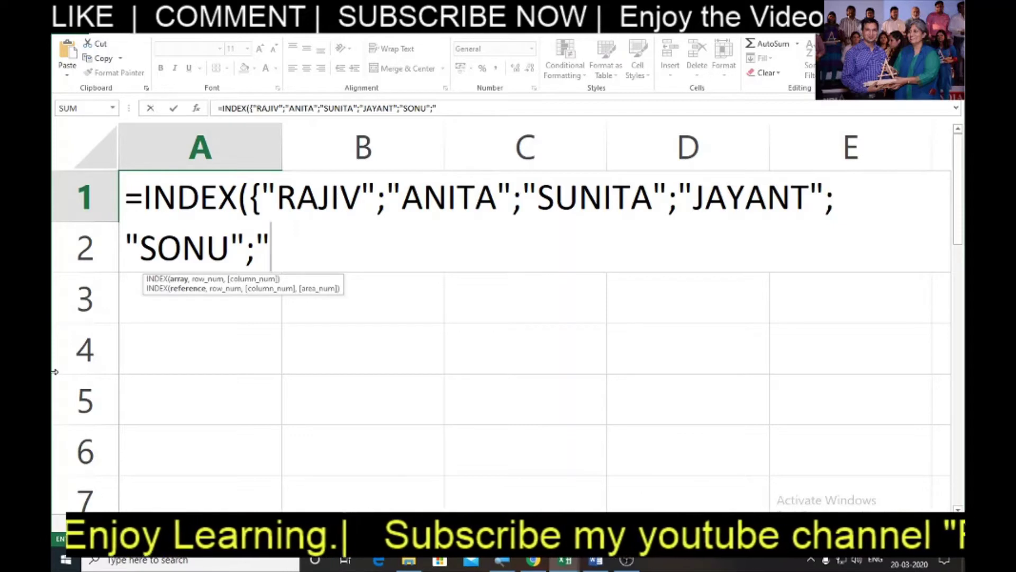
pyautogui.write('MO')
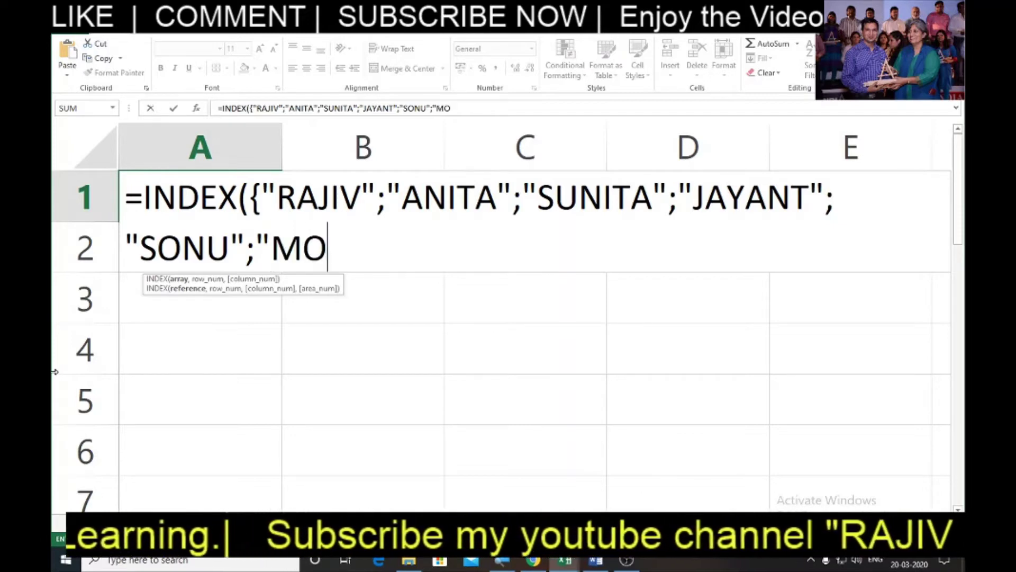
pyautogui.write('NU"')
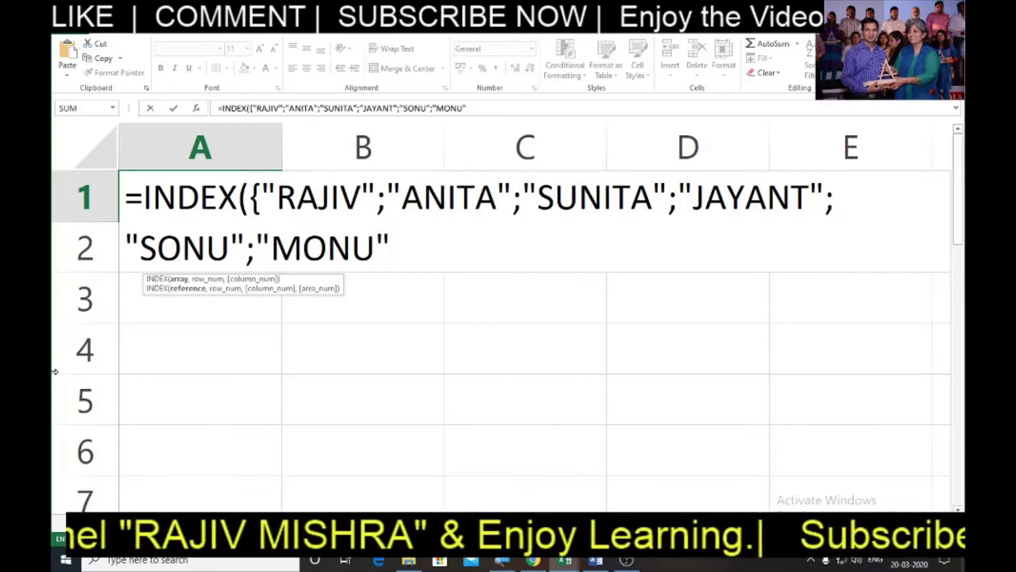
pyautogui.write('}')
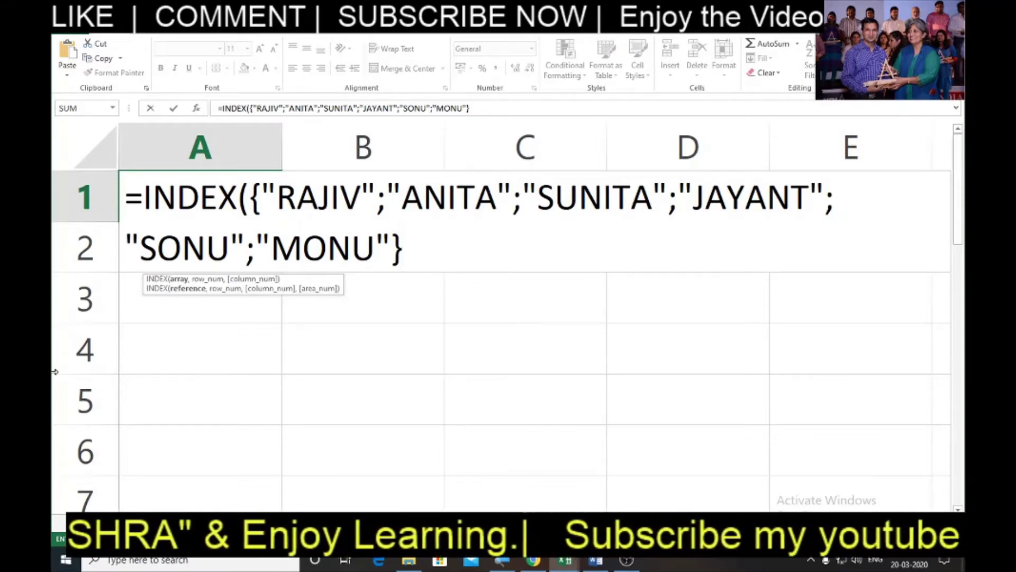
pyautogui.write(',')
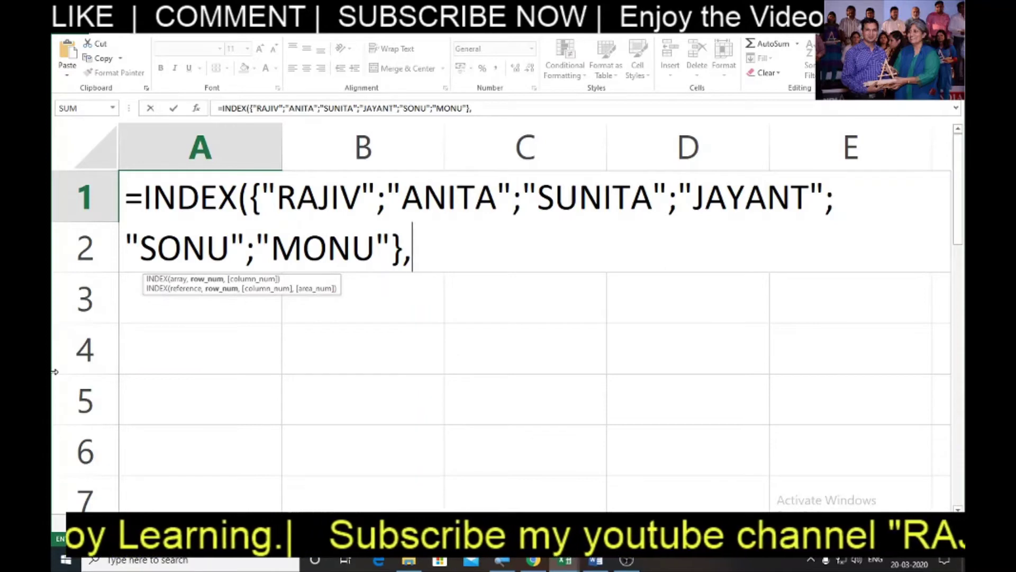
pyautogui.write('RA')
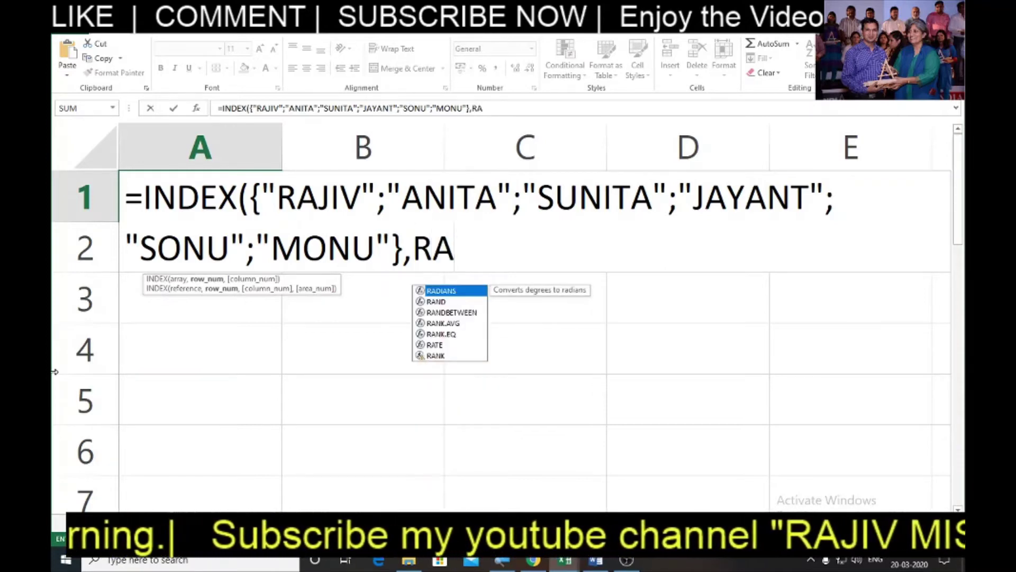
pyautogui.write('NDB')
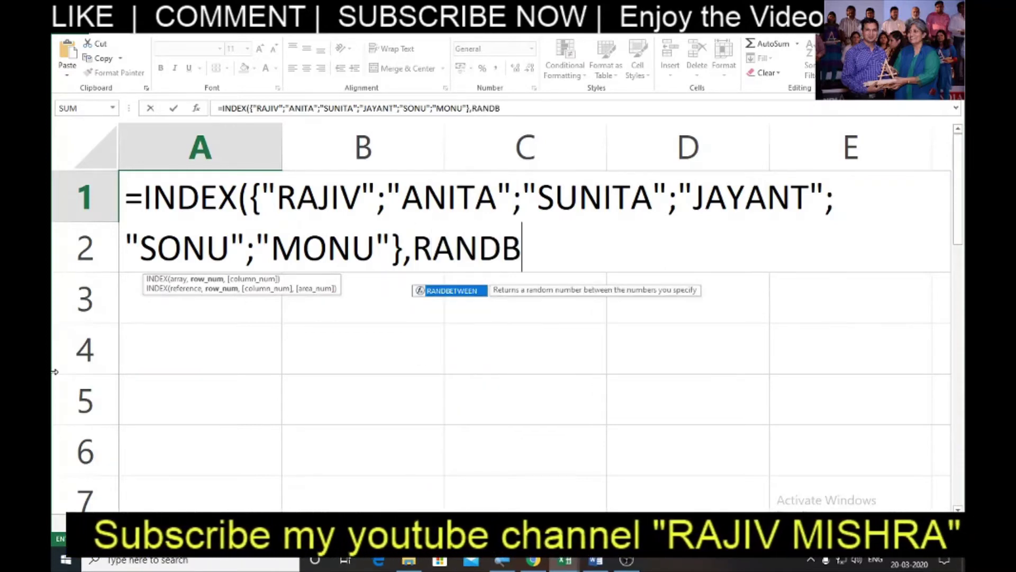
pyautogui.press('Tab')
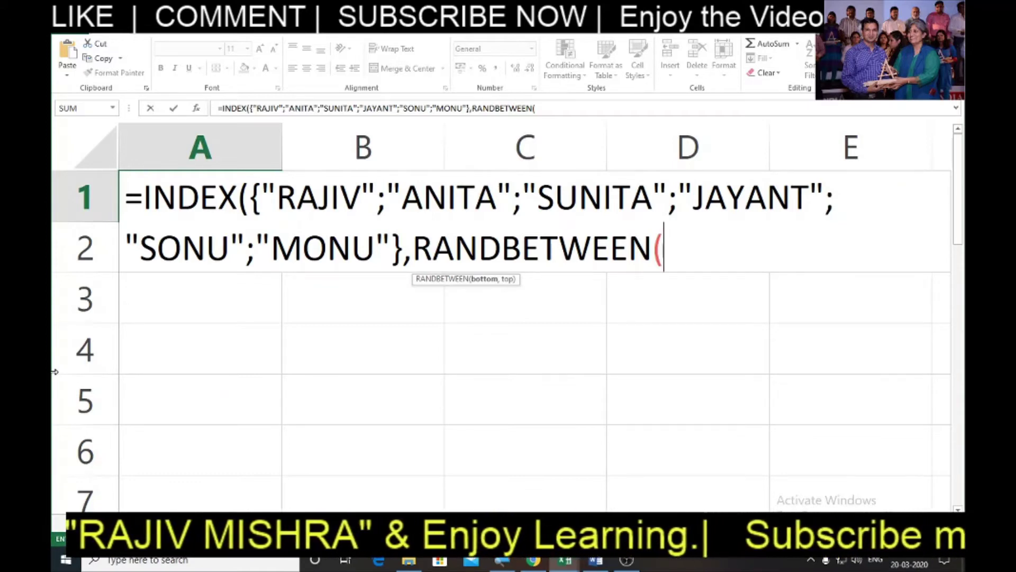
pyautogui.write('1,')
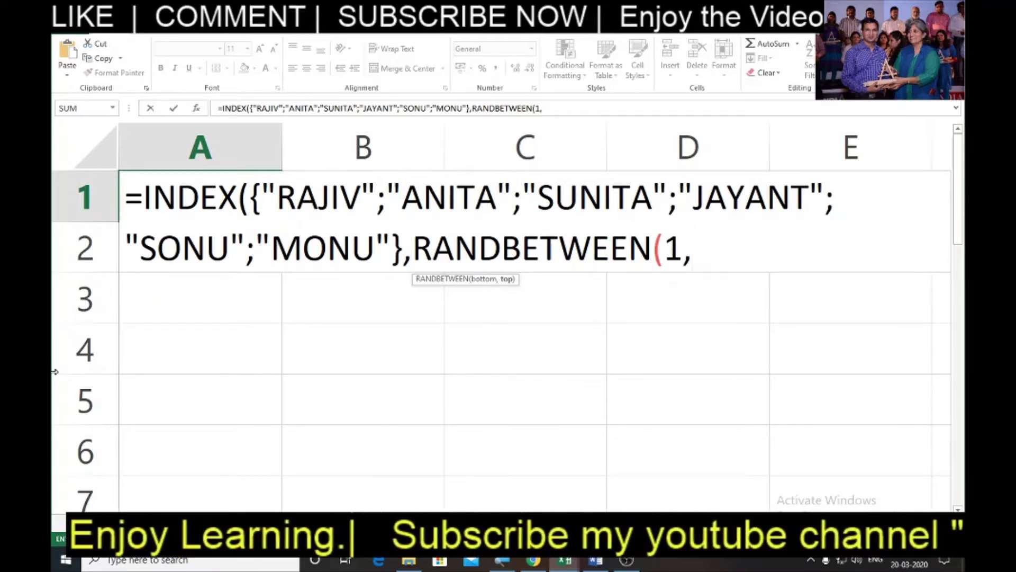
pyautogui.write('6')
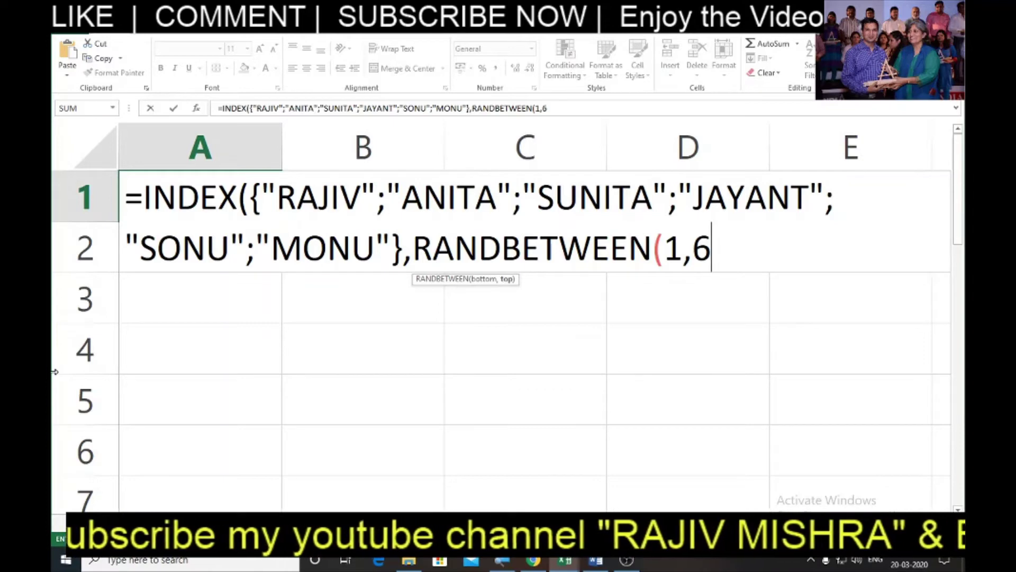
pyautogui.write(')')
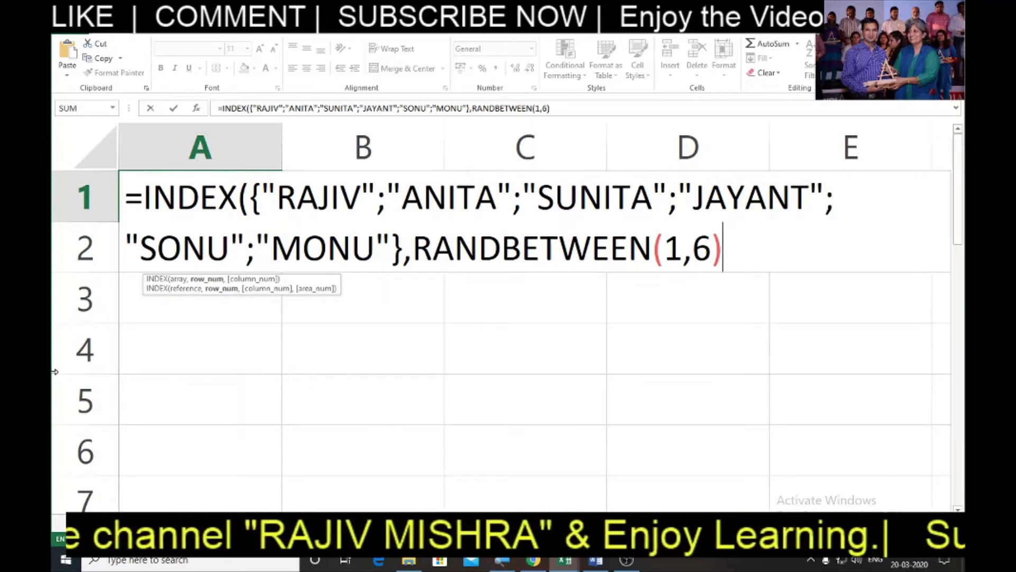
pyautogui.write(')')
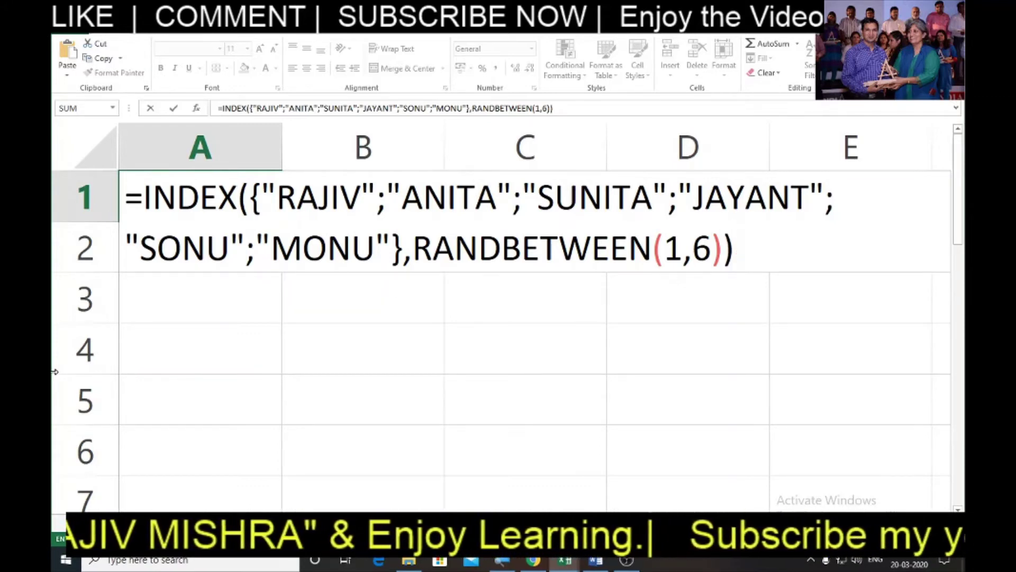
pyautogui.press('Return')
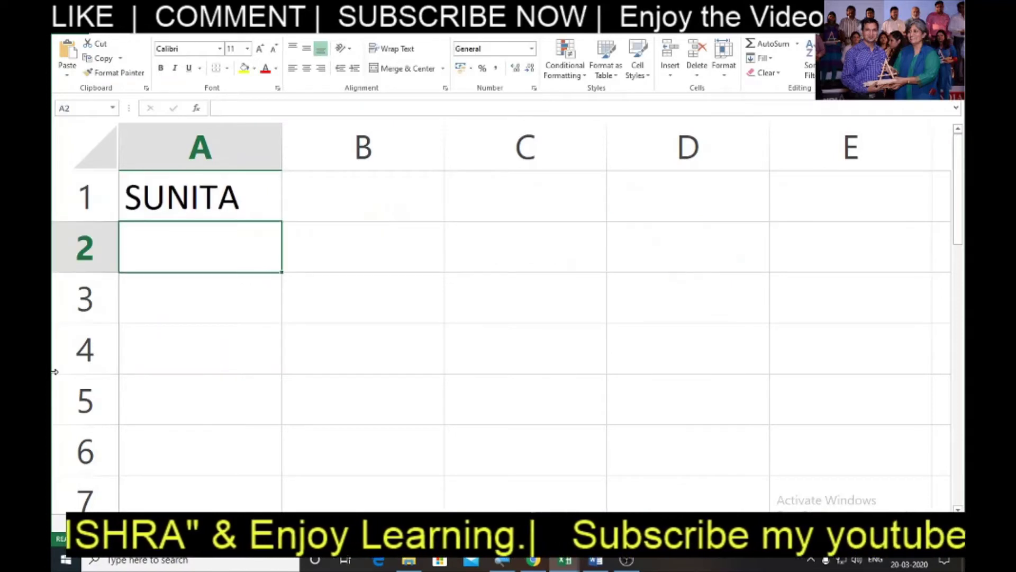
pyautogui.click(229, 188)
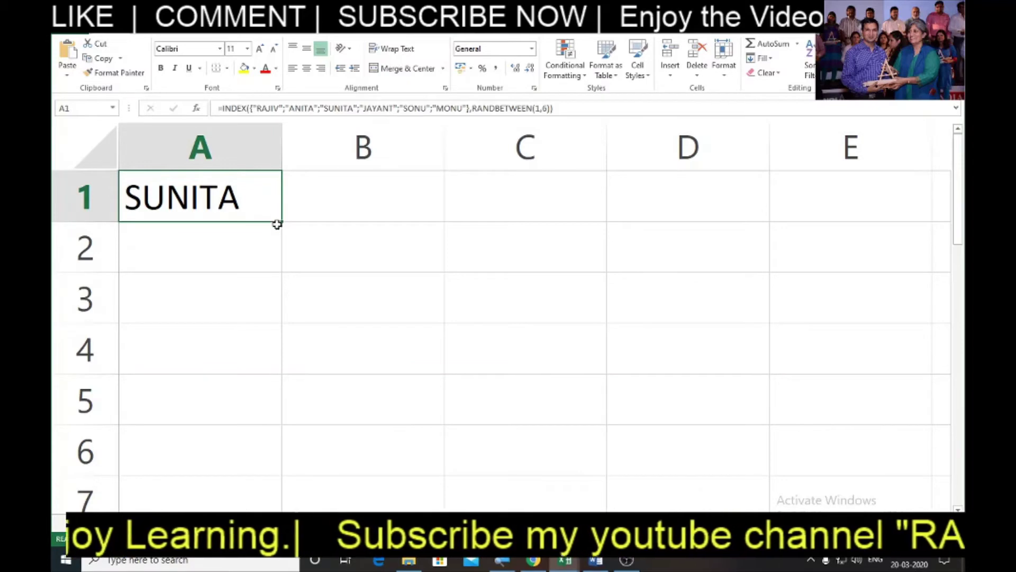
pyautogui.moveTo(282, 220); pyautogui.dragTo(271, 475)
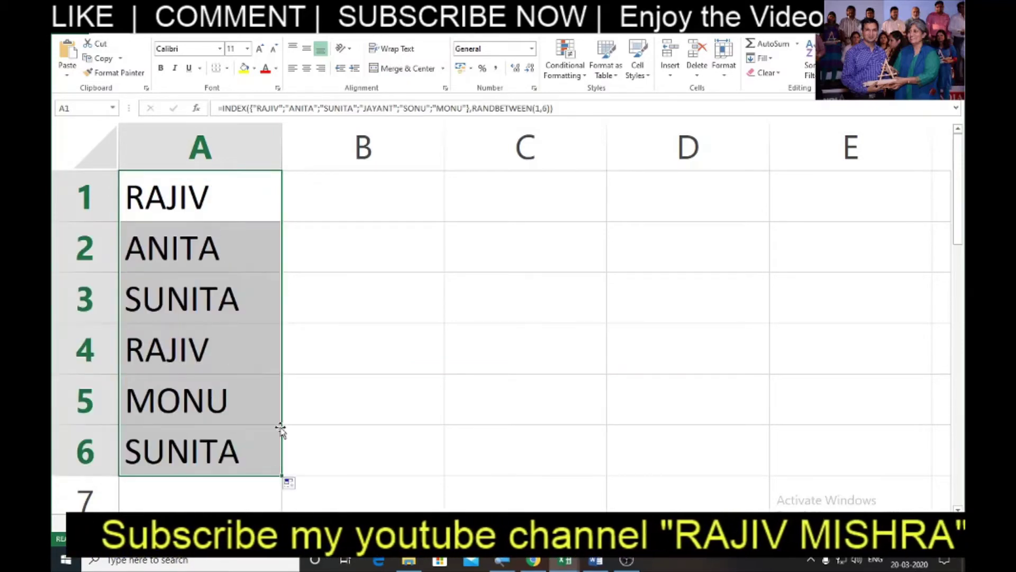
pyautogui.click(220, 210)
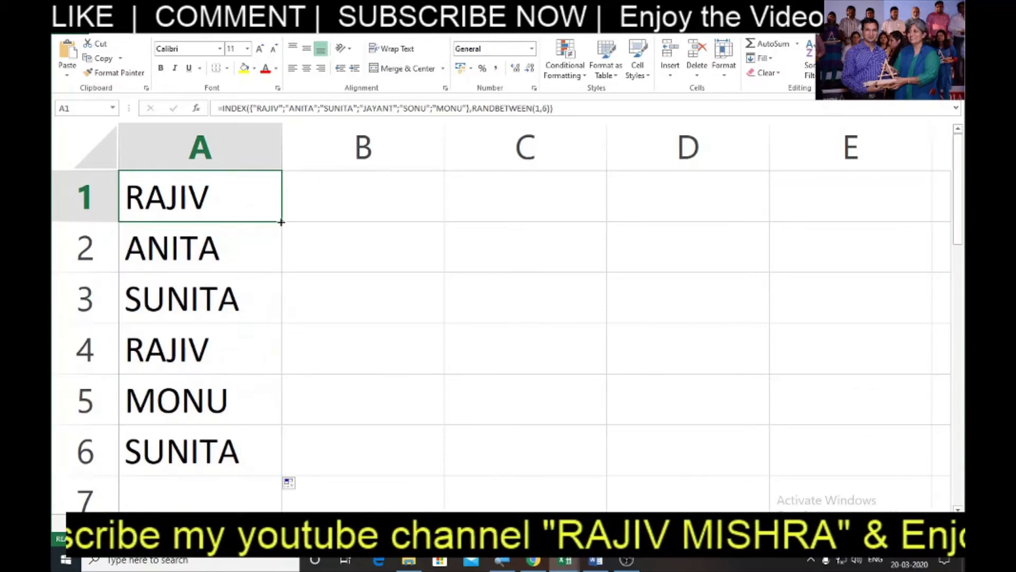
pyautogui.moveTo(293, 221); pyautogui.dragTo(731, 229)
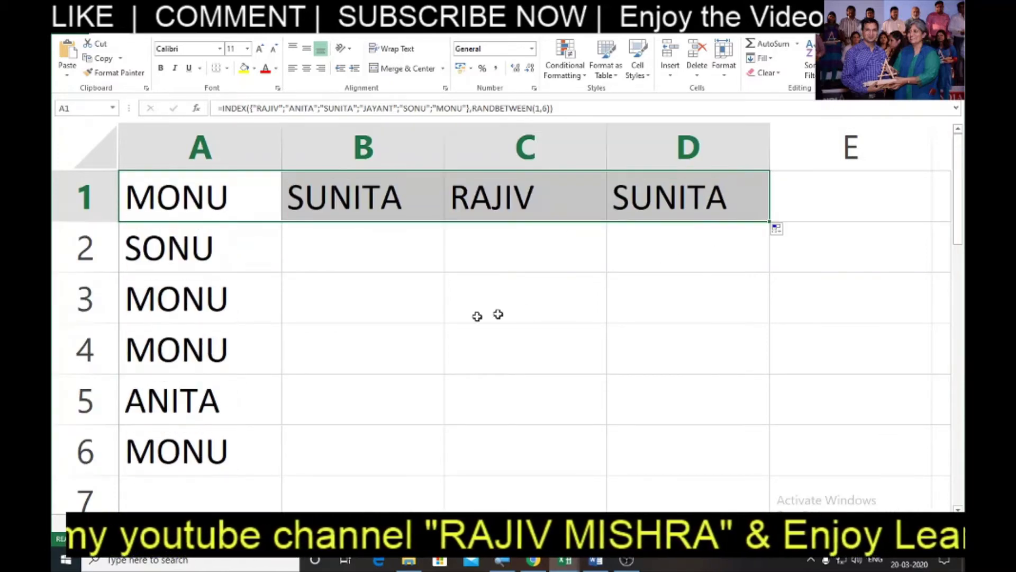
pyautogui.click(202, 257)
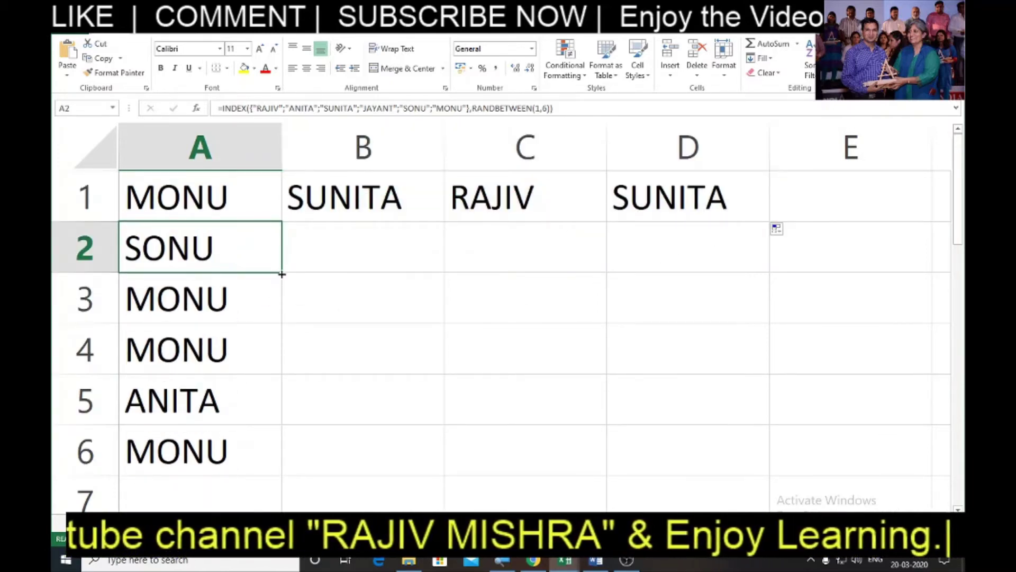
pyautogui.moveTo(228, 264)
pyautogui.mouseDown()
pyautogui.moveTo(275, 500)
pyautogui.moveTo(701, 438)
pyautogui.mouseUp()
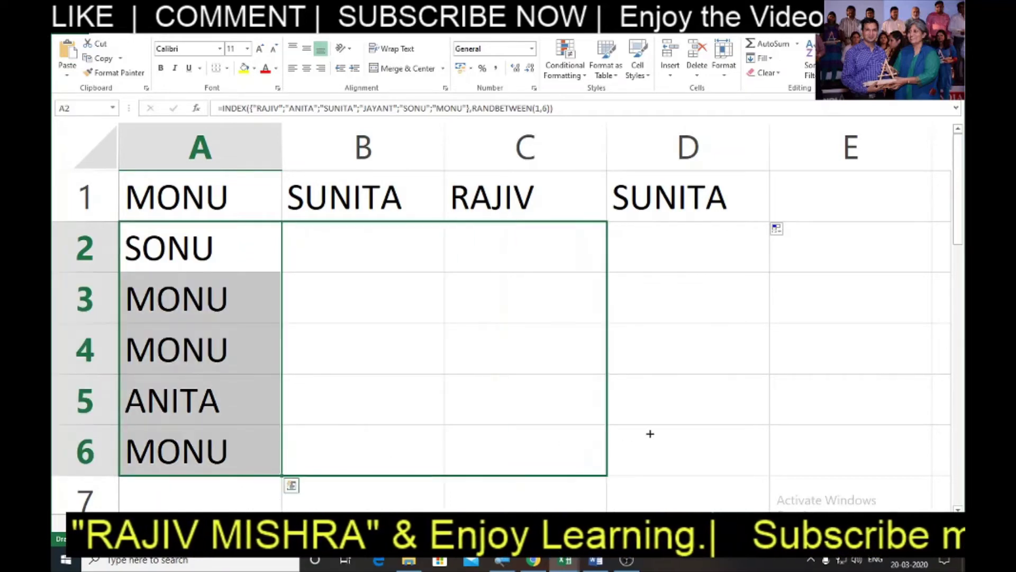
pyautogui.click(794, 286)
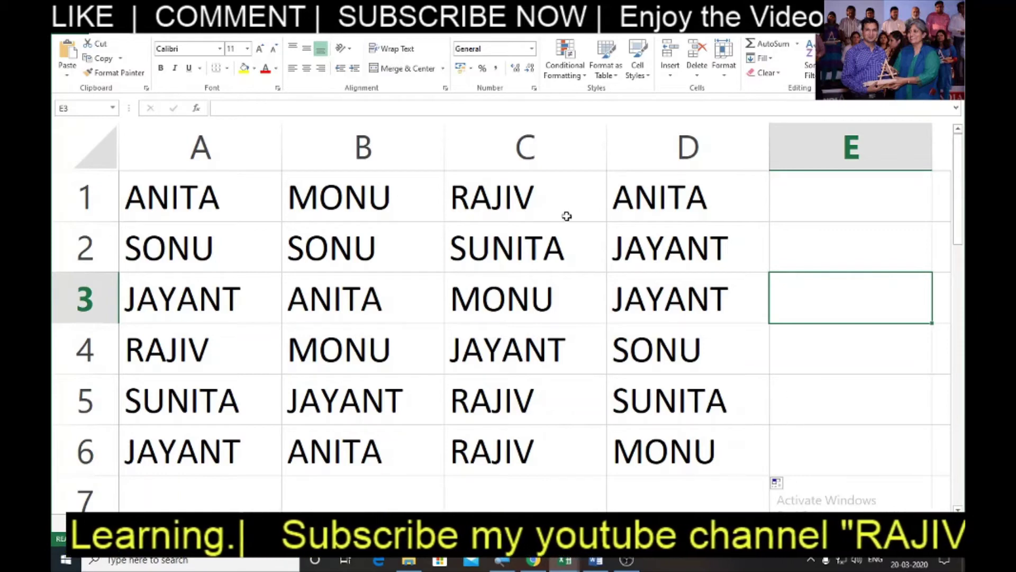
pyautogui.click(233, 198)
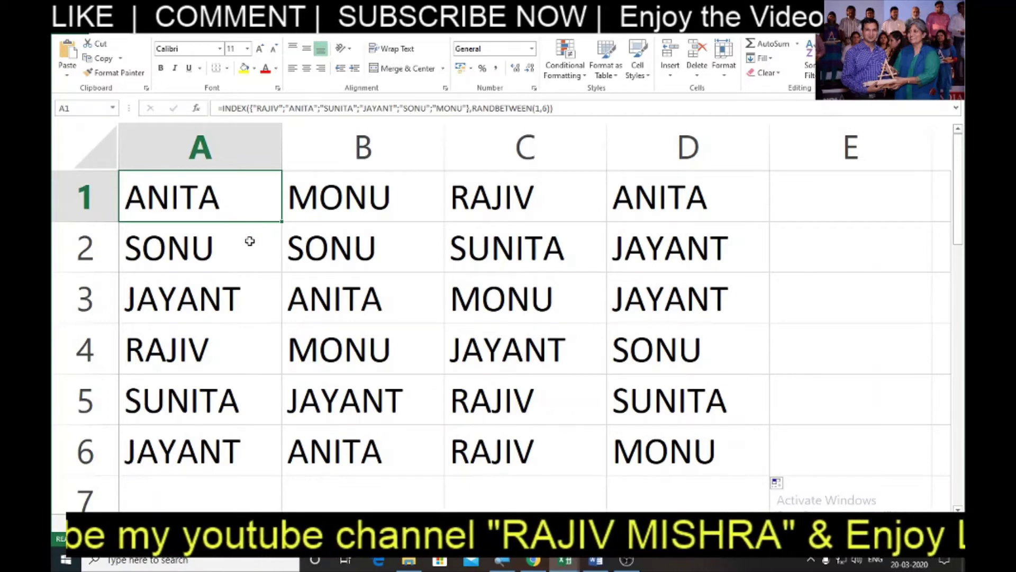
pyautogui.moveTo(331, 197); pyautogui.dragTo(684, 437)
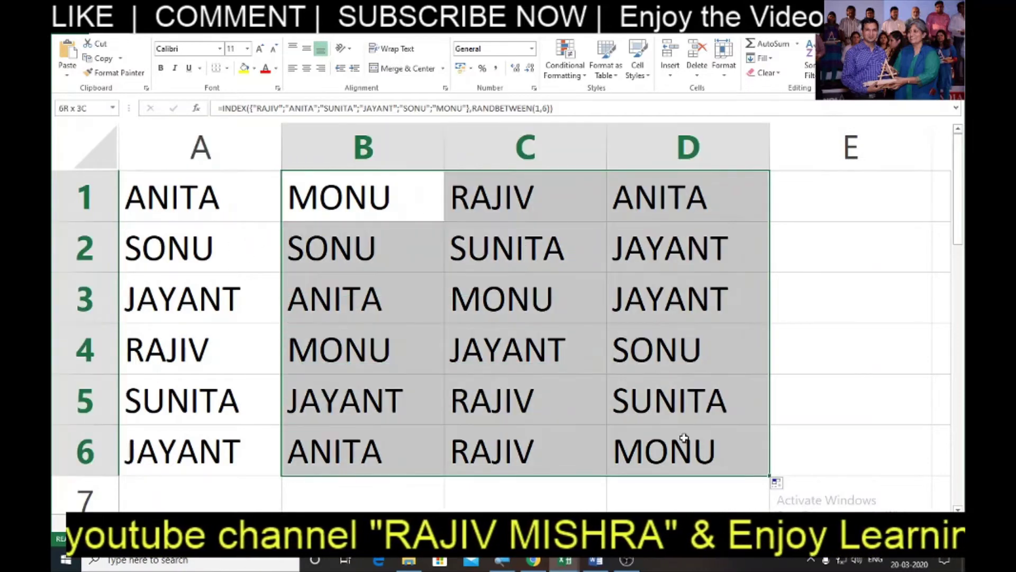
pyautogui.press('Delete')
pyautogui.moveTo(180, 244); pyautogui.dragTo(193, 449)
pyautogui.press('Delete')
# Recalculate five times with F9 so A1 cycles through ANITA, RAJIV and JAYANT.
pyautogui.click(351, 298)
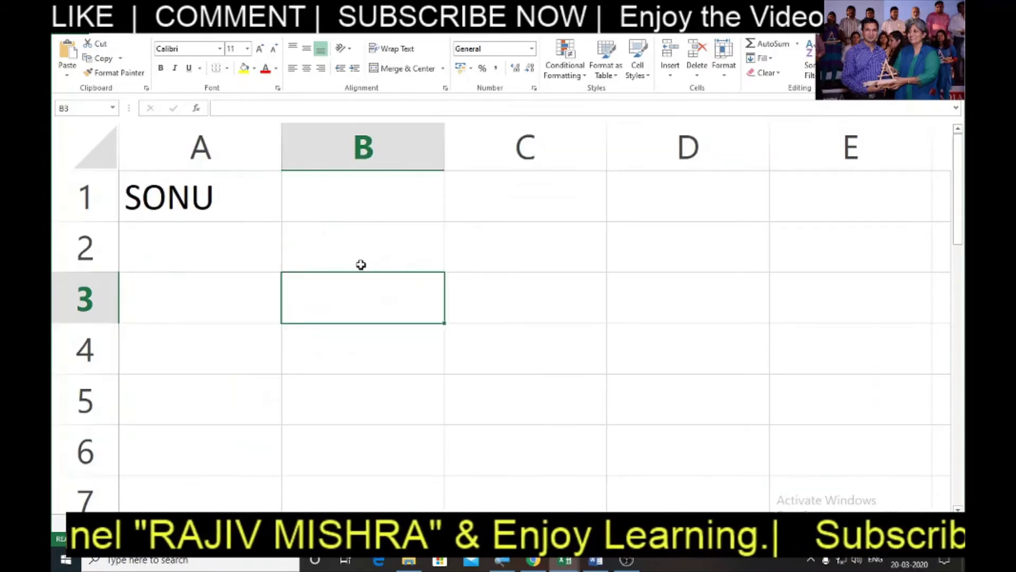
pyautogui.click(362, 266)
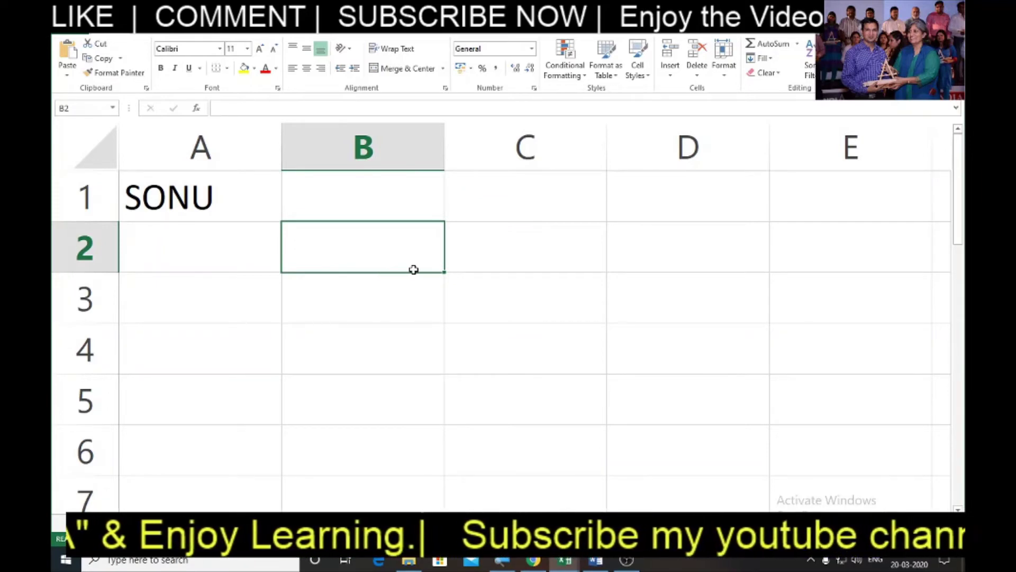
pyautogui.press('F9')
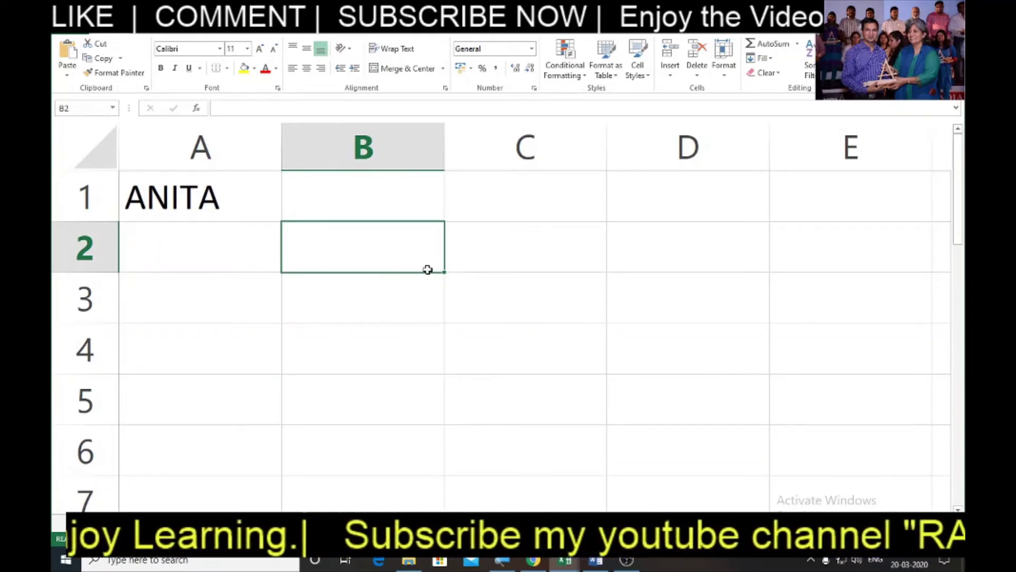
pyautogui.press('F9')
pyautogui.press('F9')
pyautogui.press('F9')
pyautogui.press('F9')
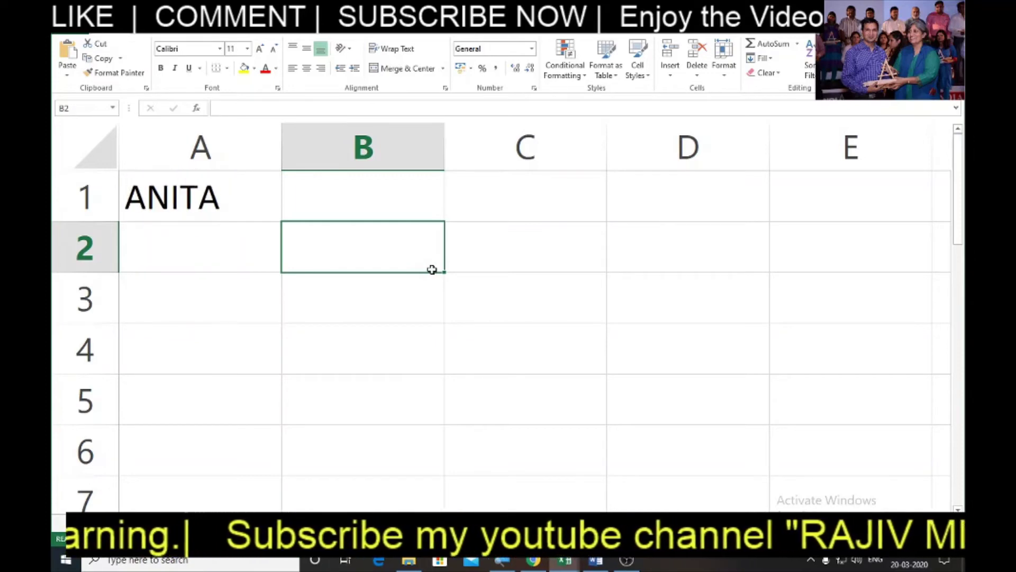
pyautogui.press('F9')
pyautogui.press('F9')
pyautogui.press('F9')
pyautogui.press('F9')
pyautogui.press('F9')
pyautogui.press('F9')
pyautogui.press('F9')
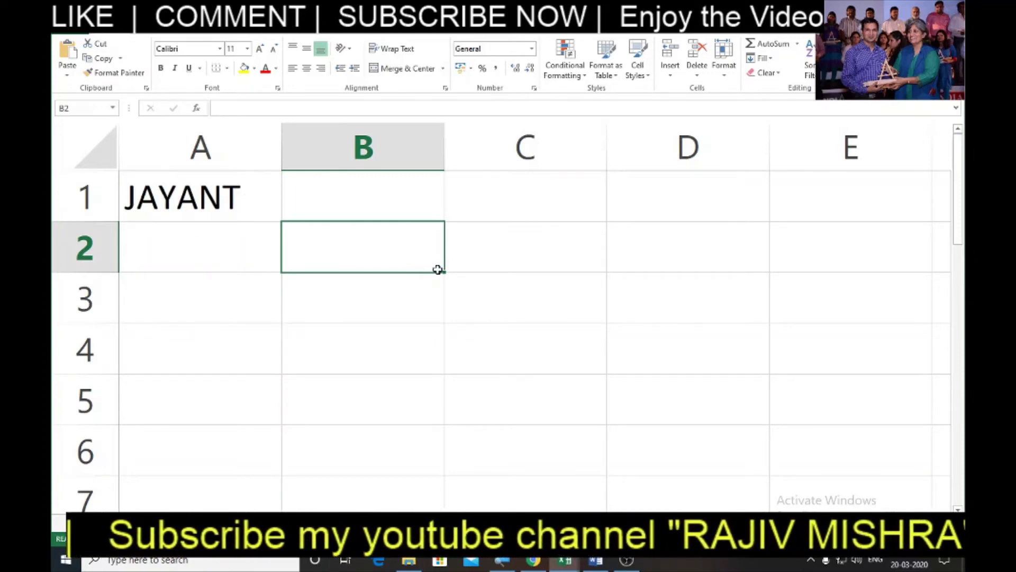
pyautogui.press('F9')
pyautogui.press('F9')
pyautogui.press('F9')
pyautogui.press('F9')
pyautogui.press('F9')
pyautogui.press('F9')
pyautogui.press('F9')
pyautogui.press('F9')
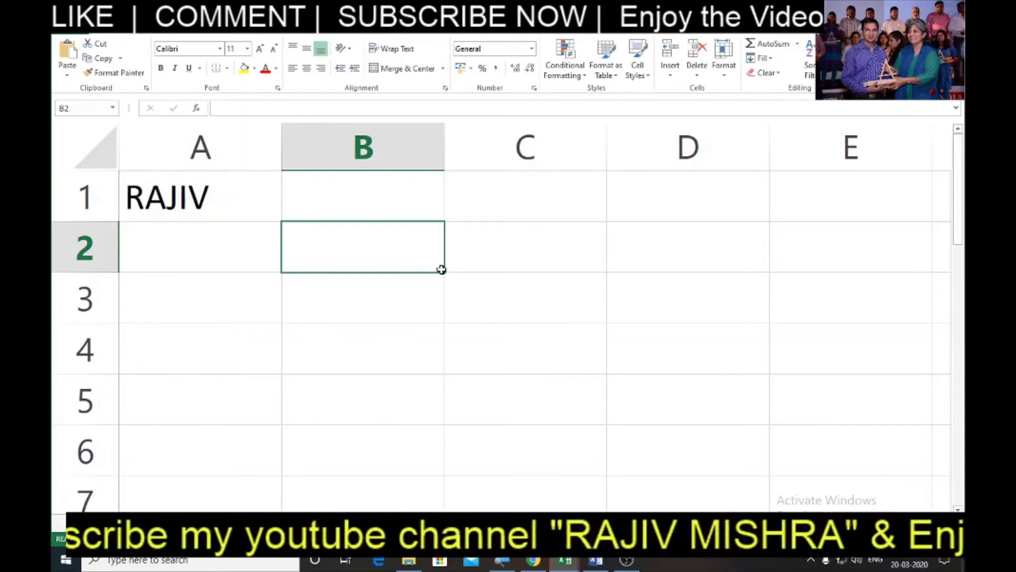
pyautogui.press('F9')
pyautogui.press('F9')
pyautogui.press('F9')
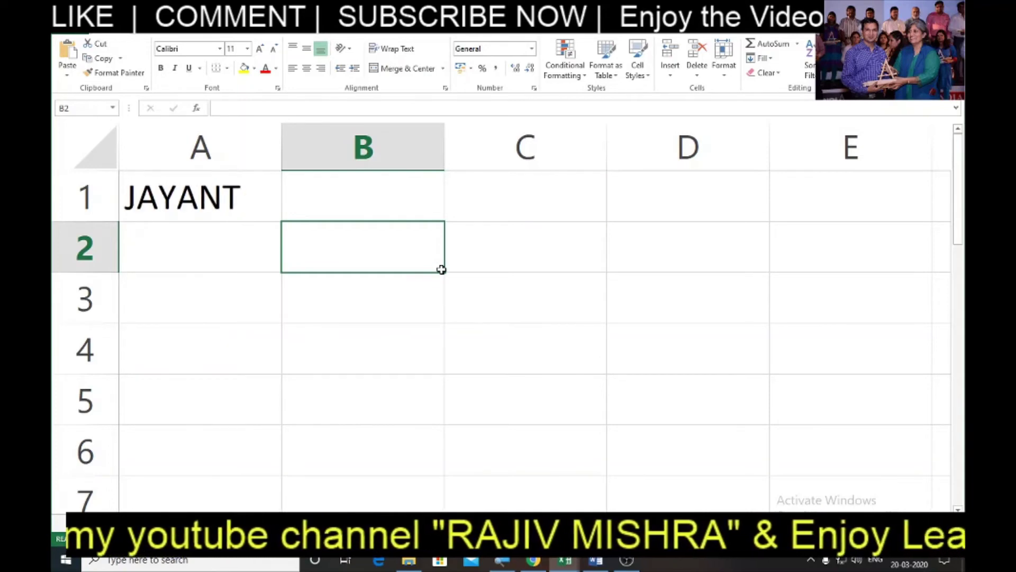
# Return to cell A2 and start selecting the range A2:C5.
pyautogui.press('Left')
pyautogui.press('Down')
pyautogui.press('Up')
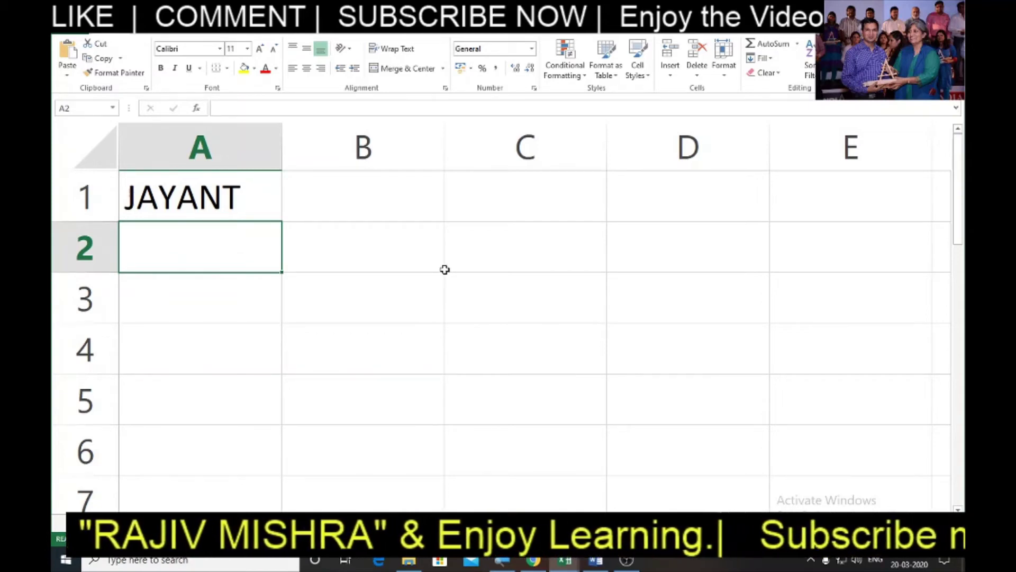
pyautogui.hotkey('shift', 'Right')
pyautogui.hotkey('shift', 'Right')
# Fill A2:C5 with =RANDBETWEEN(1,100) and recalculate the random numbers.
pyautogui.hotkey('shift', 'Down')
pyautogui.hotkey('shift', 'Down')
pyautogui.hotkey('shift', 'Down')
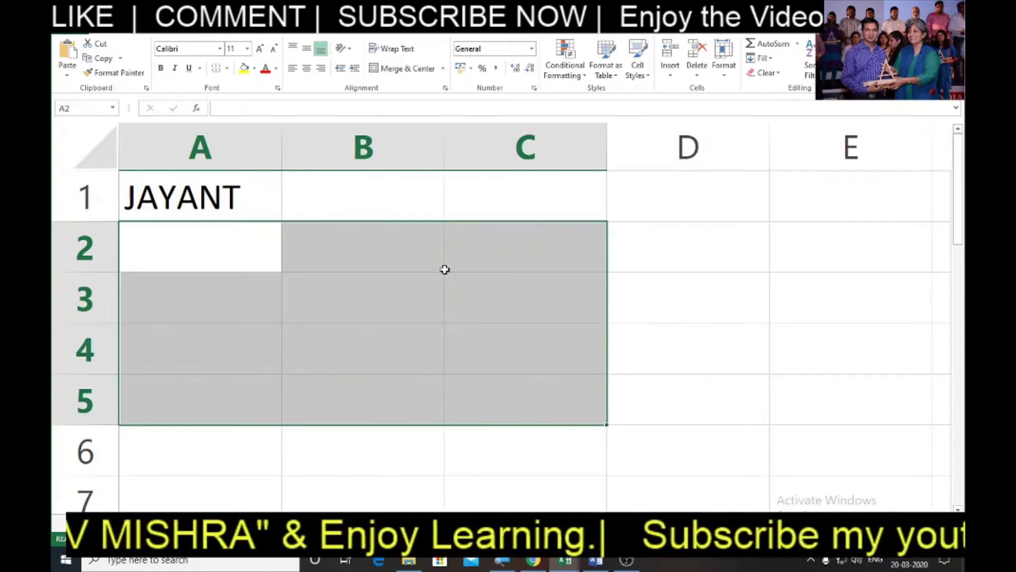
pyautogui.write('=RA')
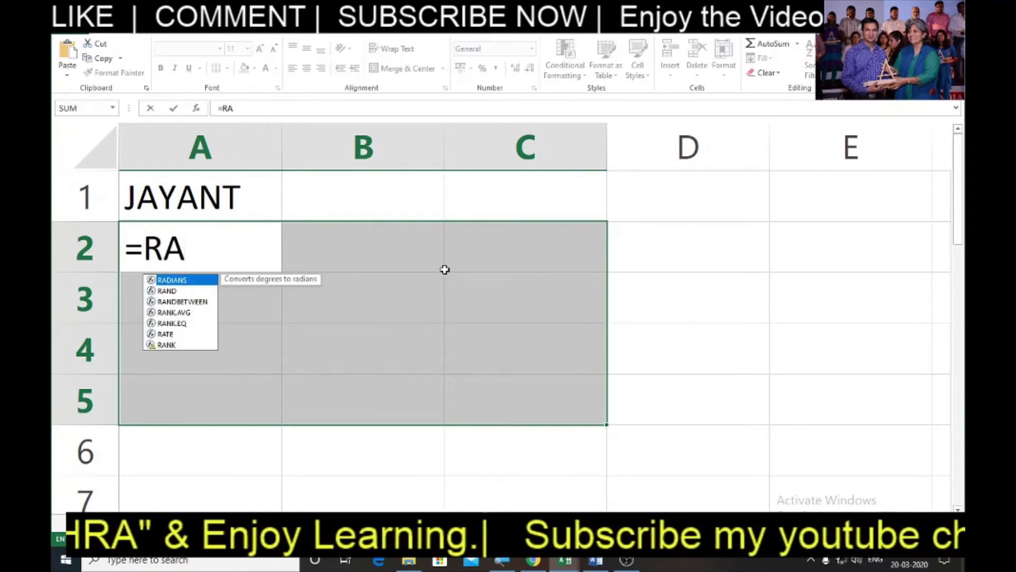
pyautogui.write('NDBETWE')
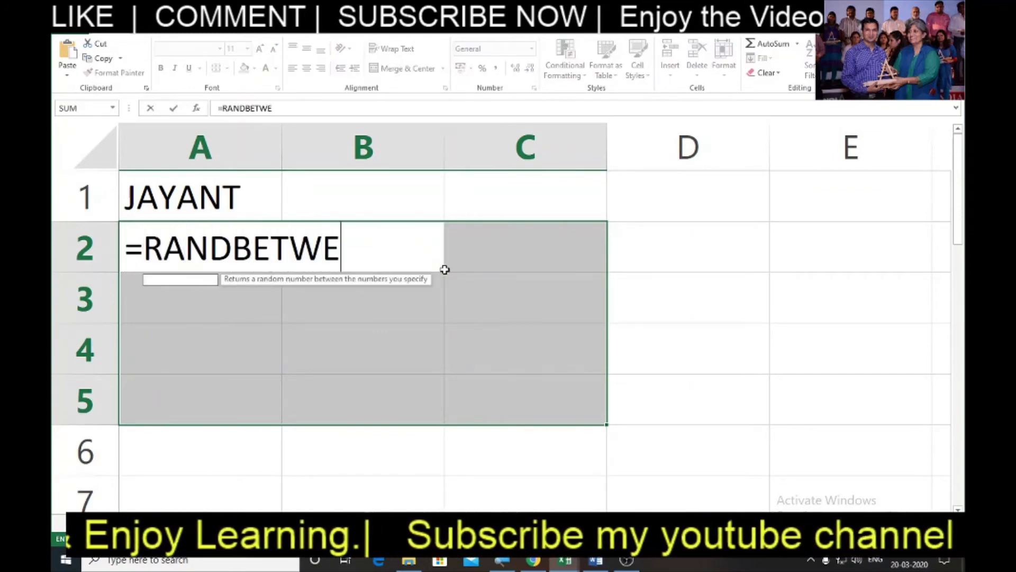
pyautogui.write('EN(1')
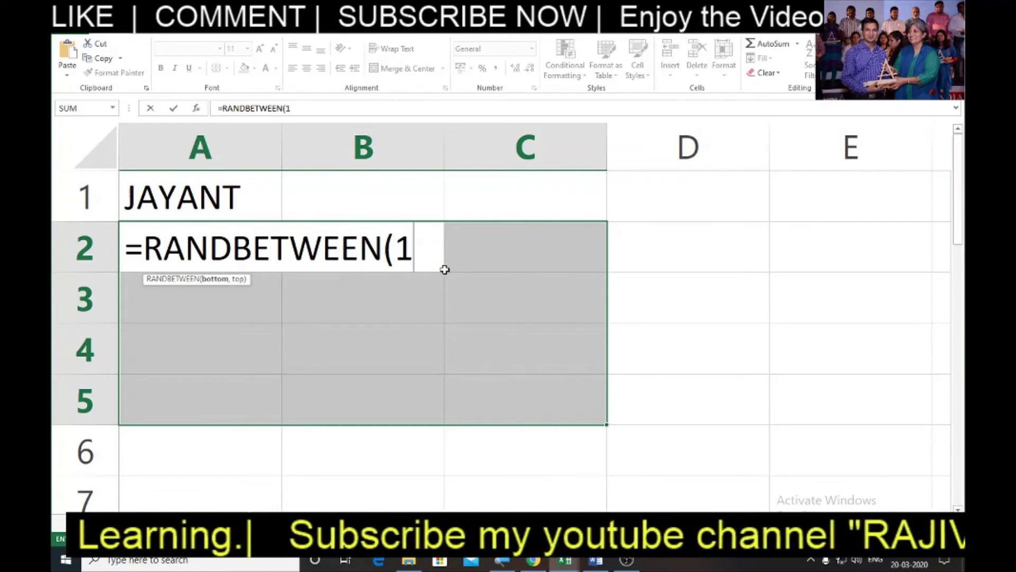
pyautogui.write(',100)')
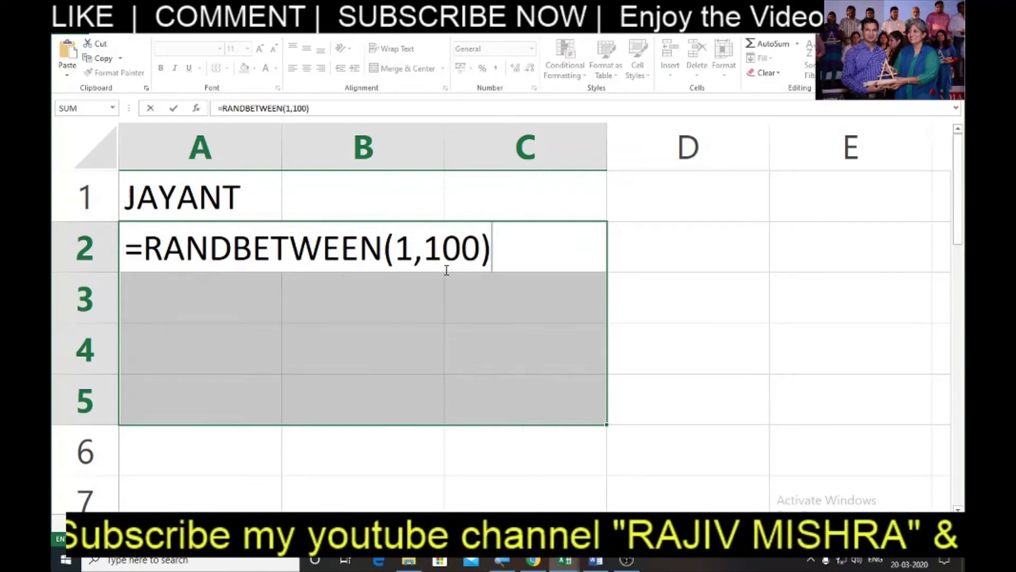
pyautogui.hotkey('ctrl', 'Return')
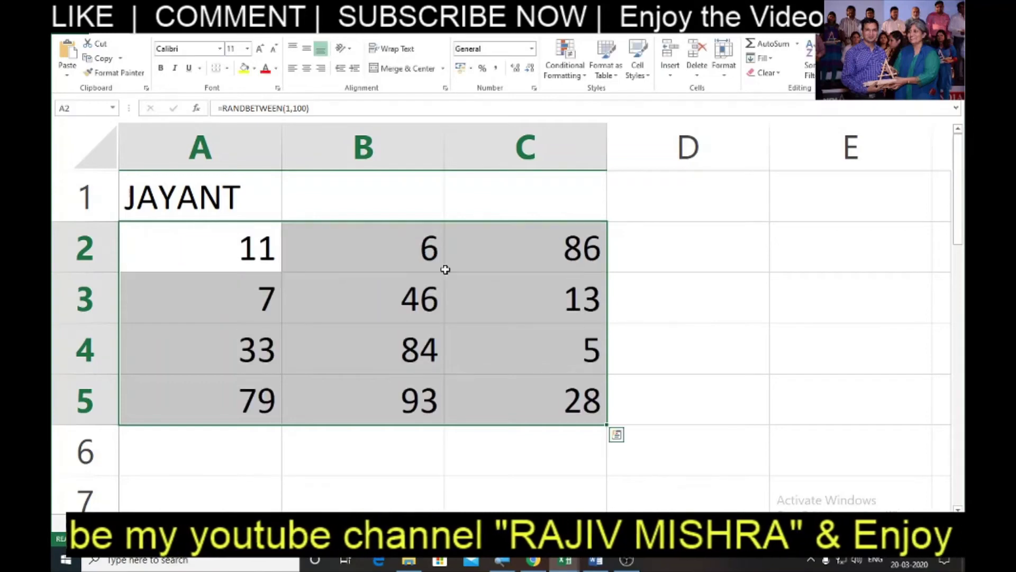
pyautogui.press('Right')
pyautogui.press('Right')
pyautogui.press('Right')
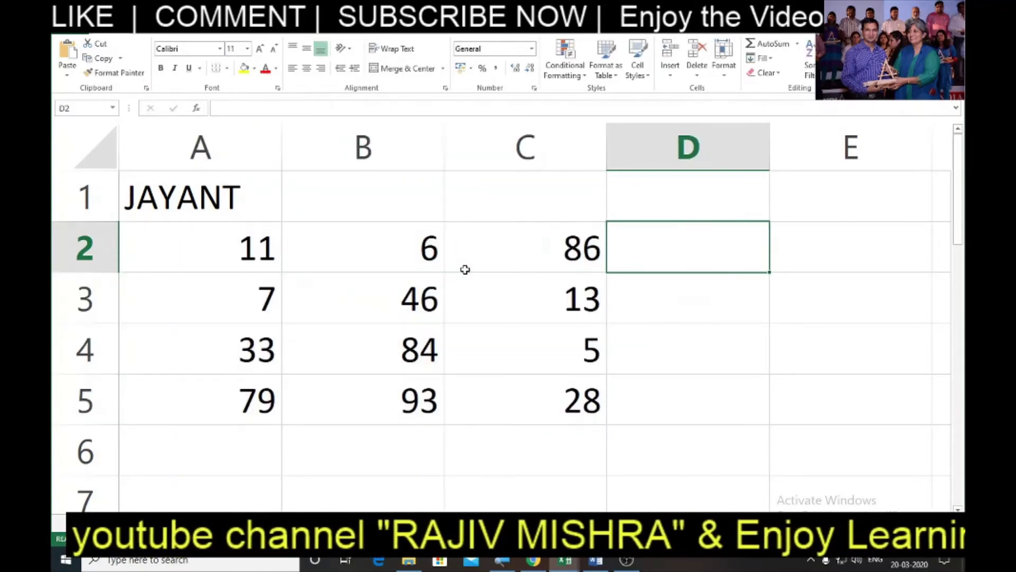
pyautogui.press('F9')
pyautogui.press('F9')
pyautogui.press('F9')
pyautogui.press('F9')
pyautogui.press('F9')
pyautogui.press('F9')
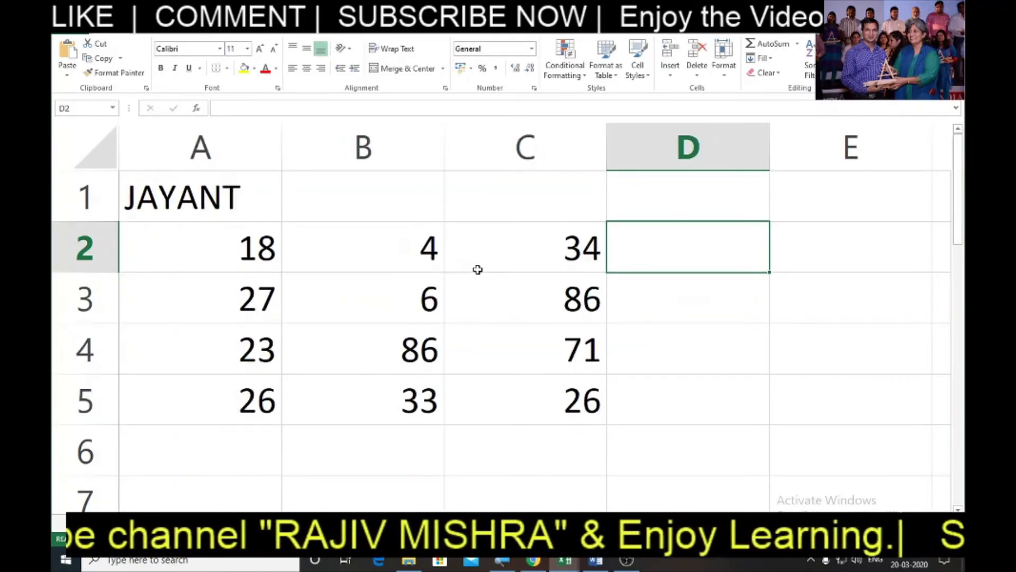
pyautogui.press('F9')
pyautogui.press('F9')
# Copy A2:C5 and paste it back as values, confirming C4 holds a plain number.
pyautogui.press('Left')
pyautogui.press('Left')
pyautogui.press('Left')
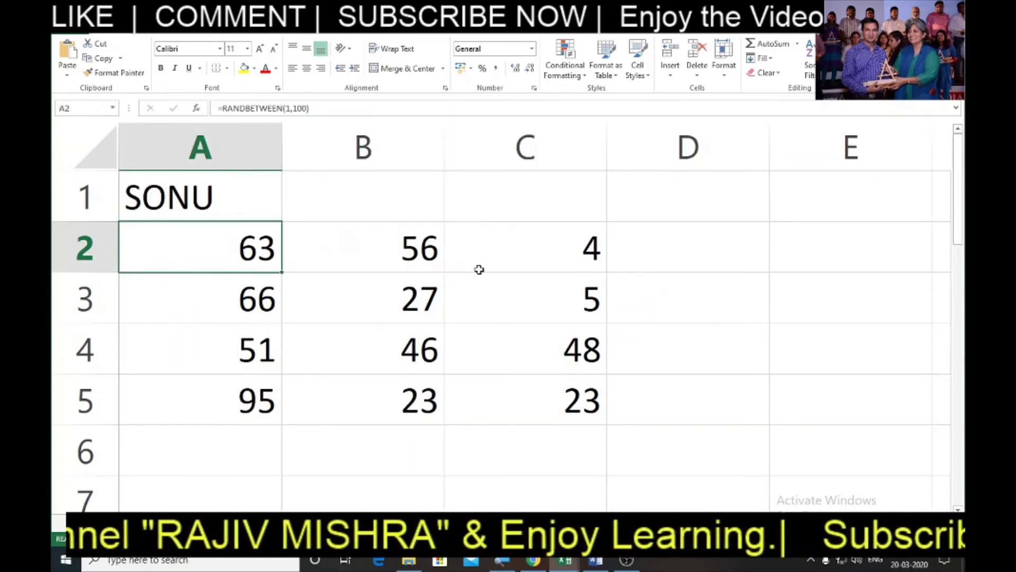
pyautogui.hotkey('shift', 'Right')
pyautogui.hotkey('shift', 'Right')
pyautogui.hotkey('shift', 'Right')
pyautogui.hotkey('shift', 'Left')
pyautogui.hotkey('shift', 'Down')
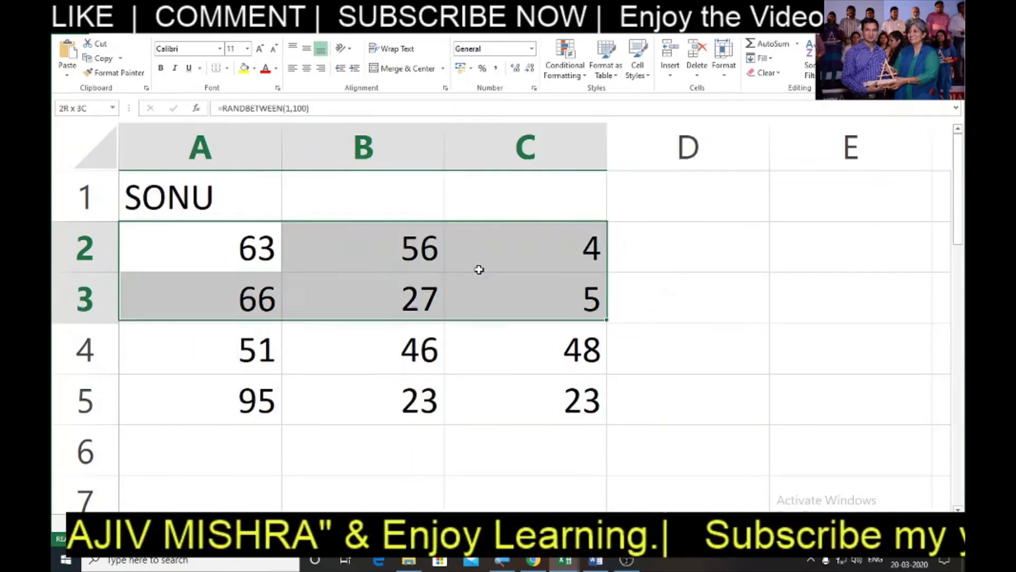
pyautogui.hotkey('shift', 'Down')
pyautogui.hotkey('shift', 'Down')
pyautogui.hotkey('ctrl', 'c')
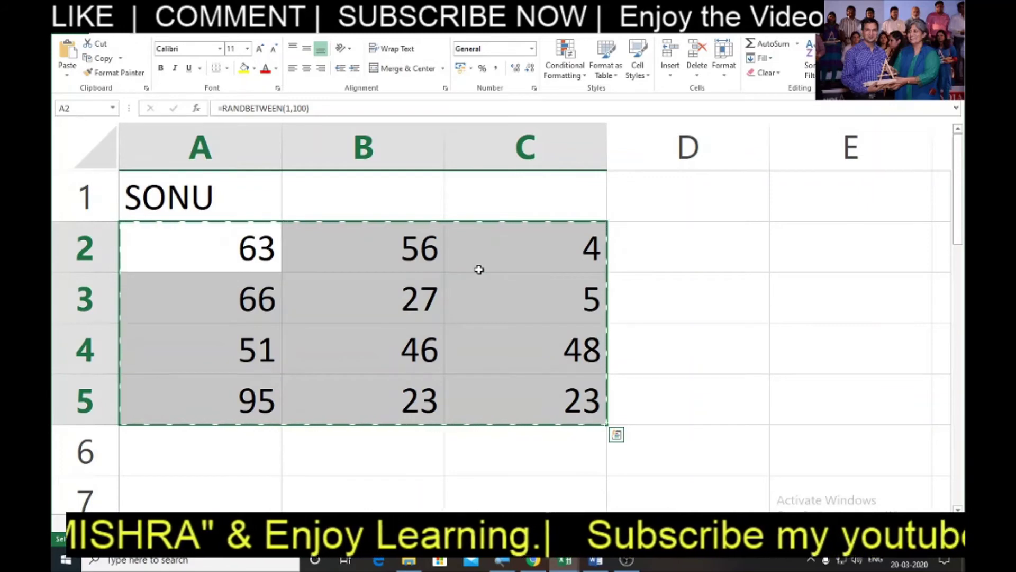
pyautogui.press('alt')
pyautogui.press('h')
pyautogui.press('v')
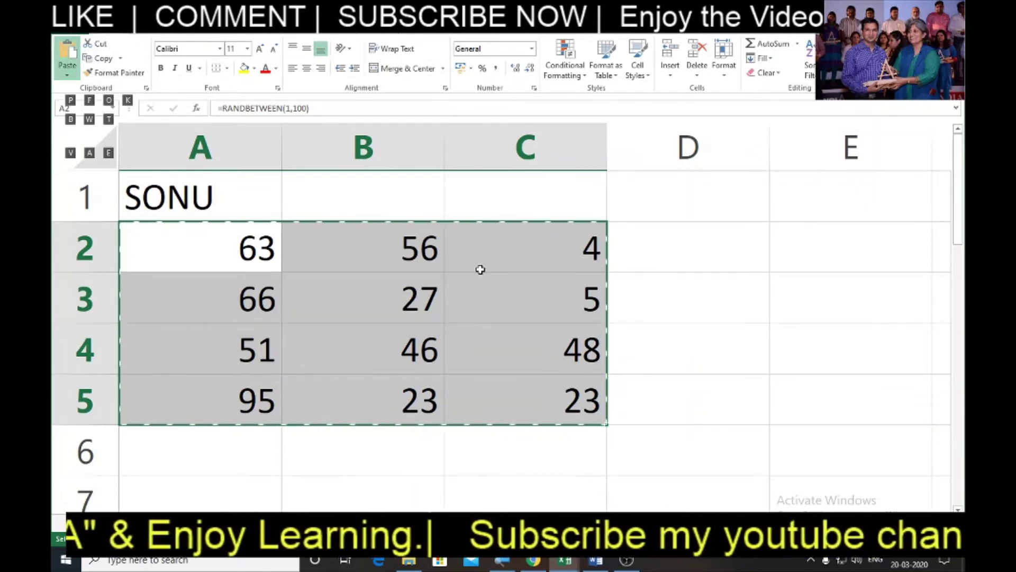
pyautogui.press('v')
pyautogui.press('v')
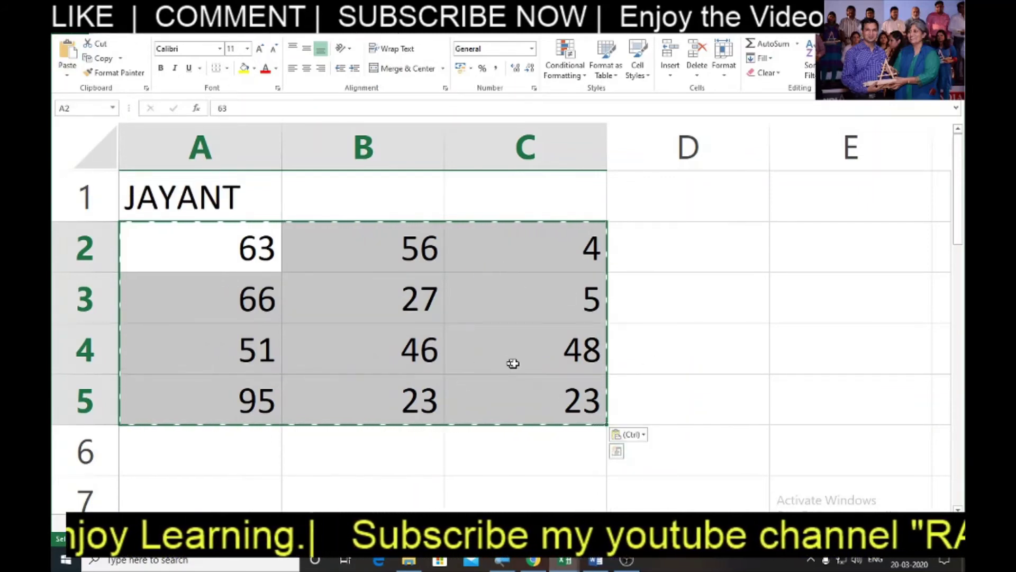
pyautogui.click(503, 347)
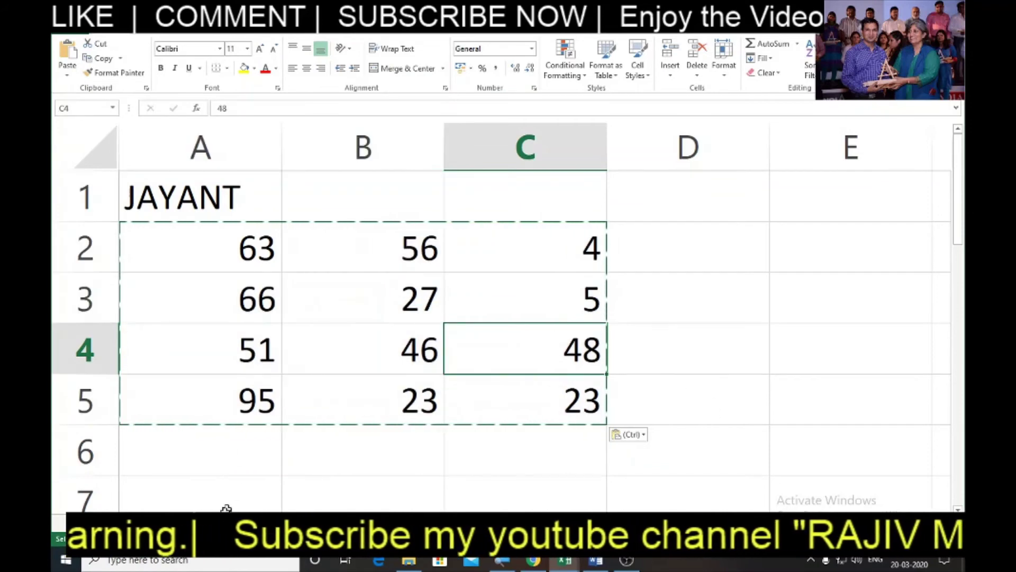
# In a new workbook, type =INDEX({"A";"B";...;"I"},RANDB in cell A1.
pyautogui.hotkey('ctrl', 'n')
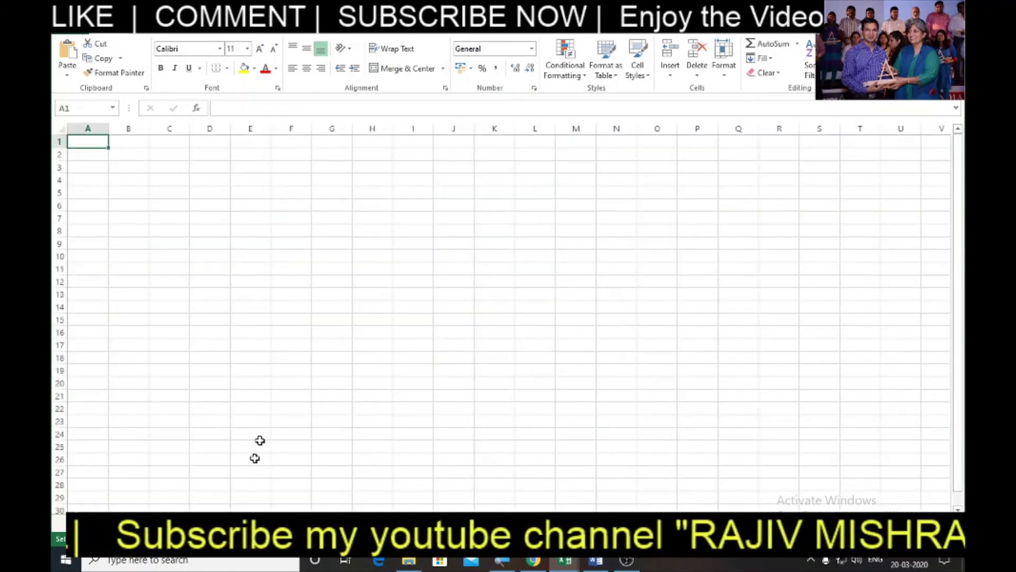
pyautogui.keyDown('ctrl'); pyautogui.scroll(3, 246, 334); pyautogui.keyUp('ctrl')
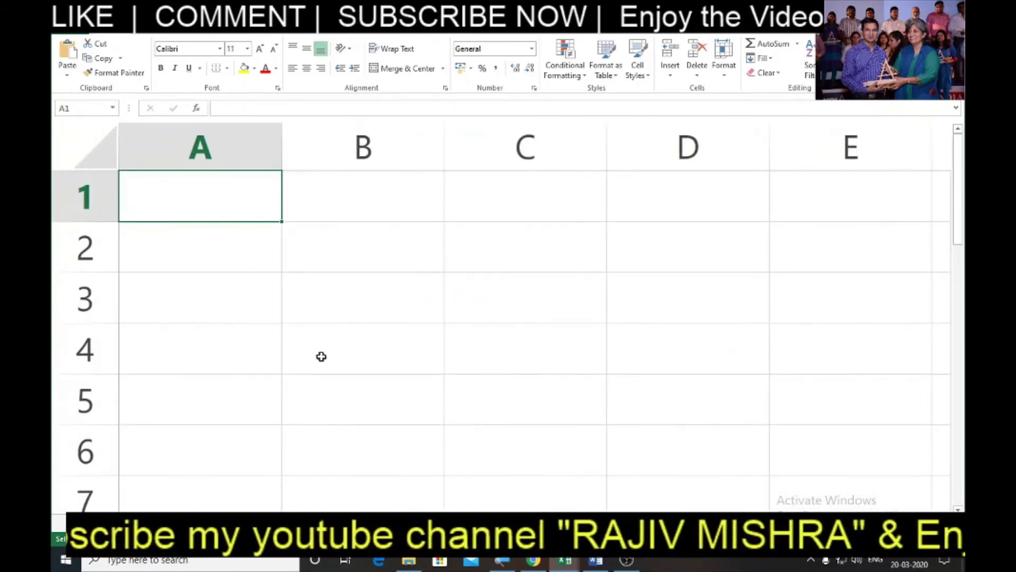
pyautogui.write('=IN')
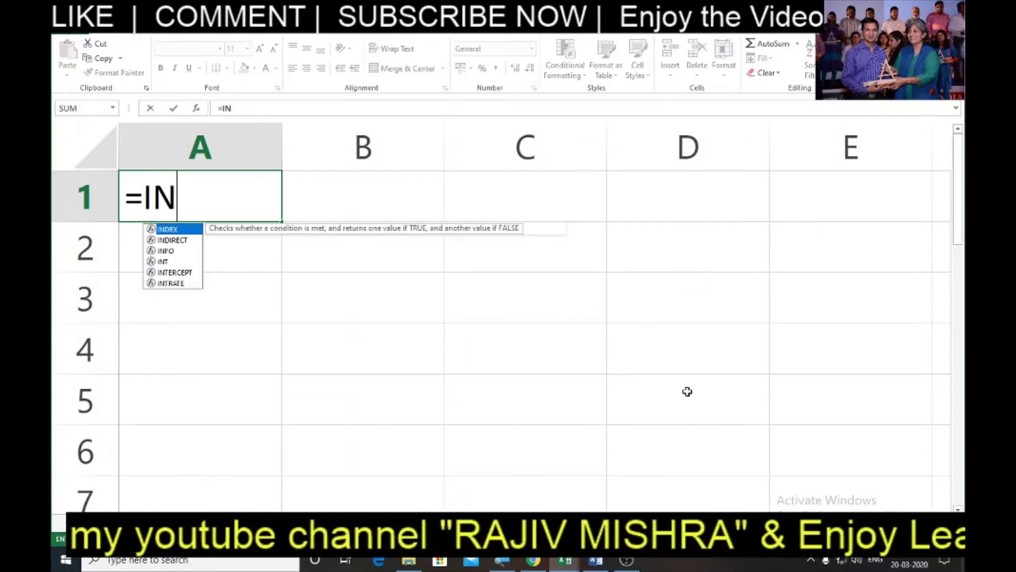
pyautogui.write('DEX(')
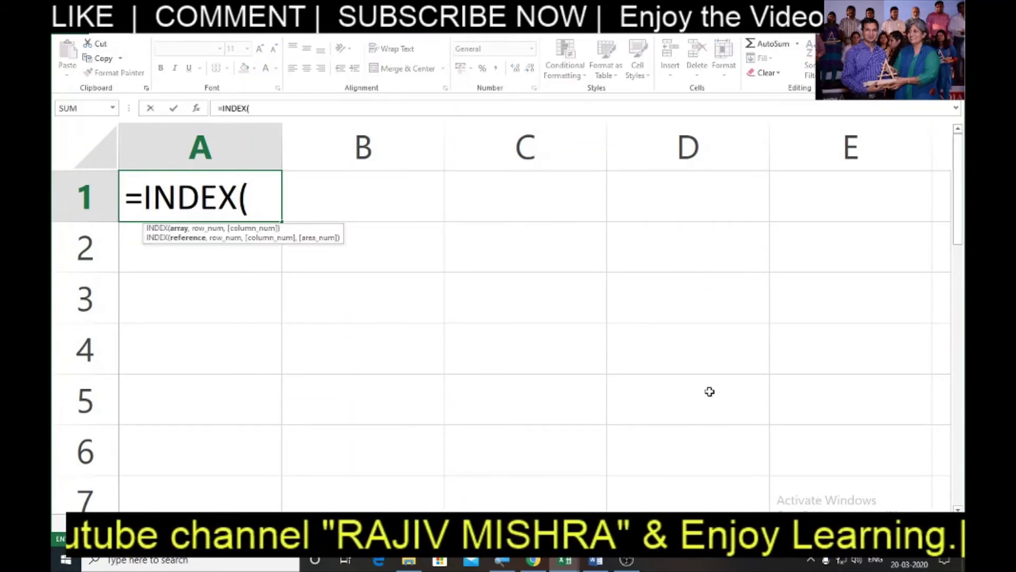
pyautogui.write('{')
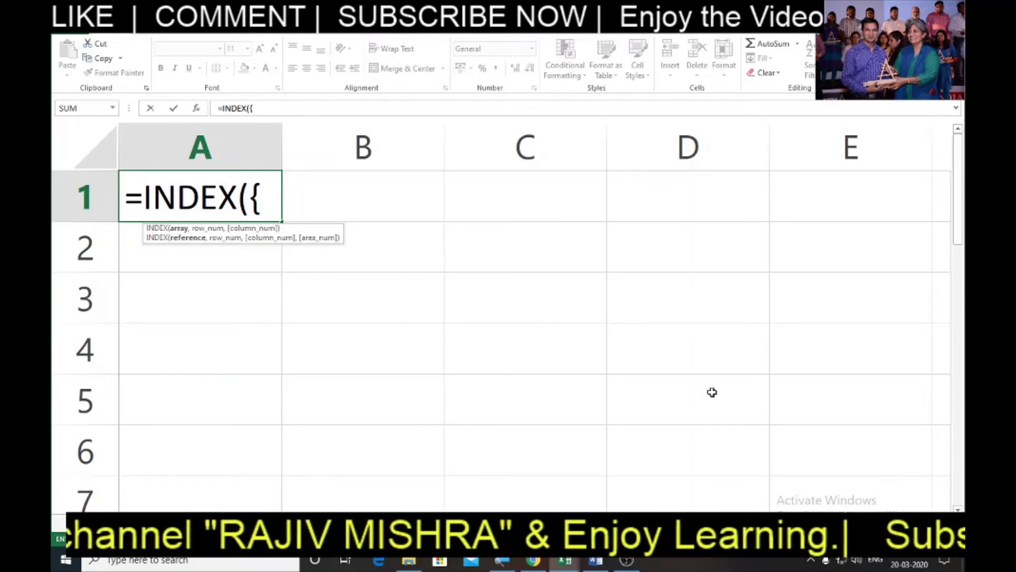
pyautogui.write('"')
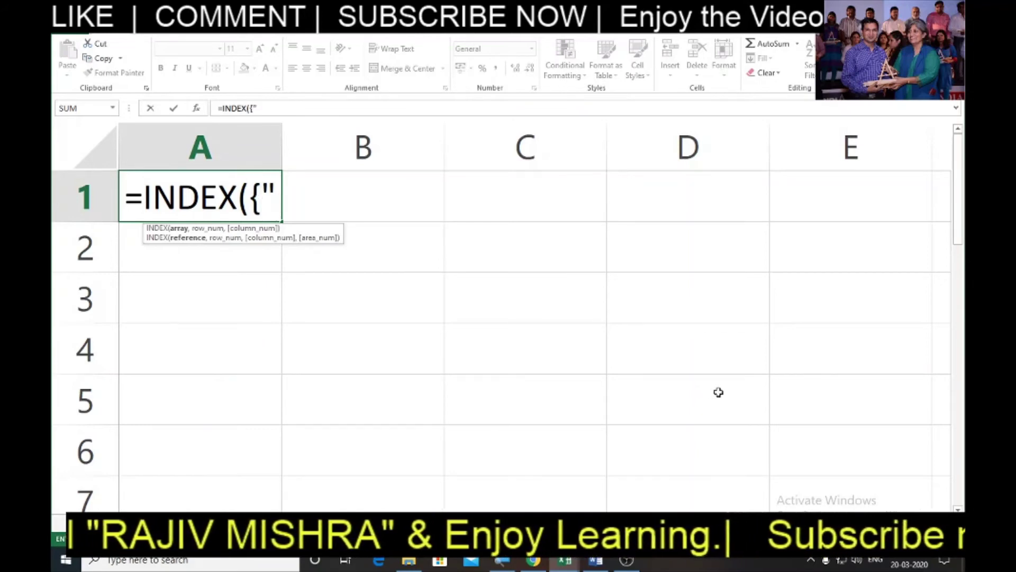
pyautogui.write('A')
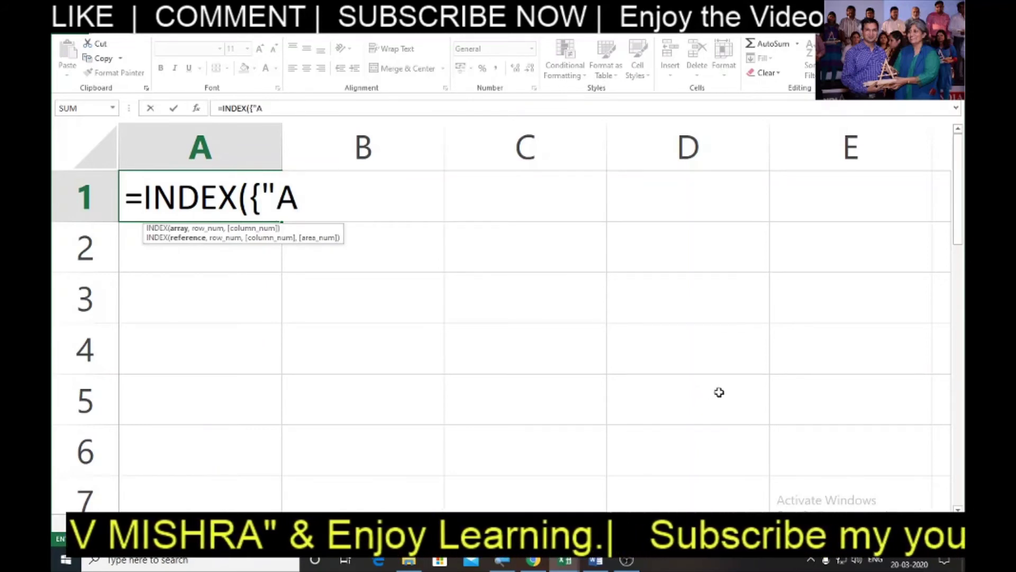
pyautogui.write('";"')
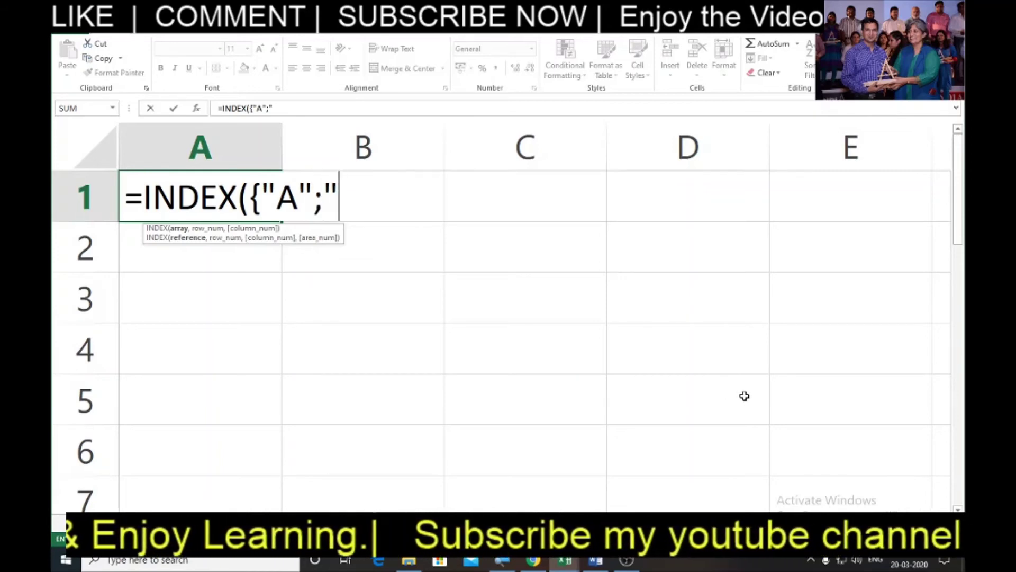
pyautogui.write('B",')
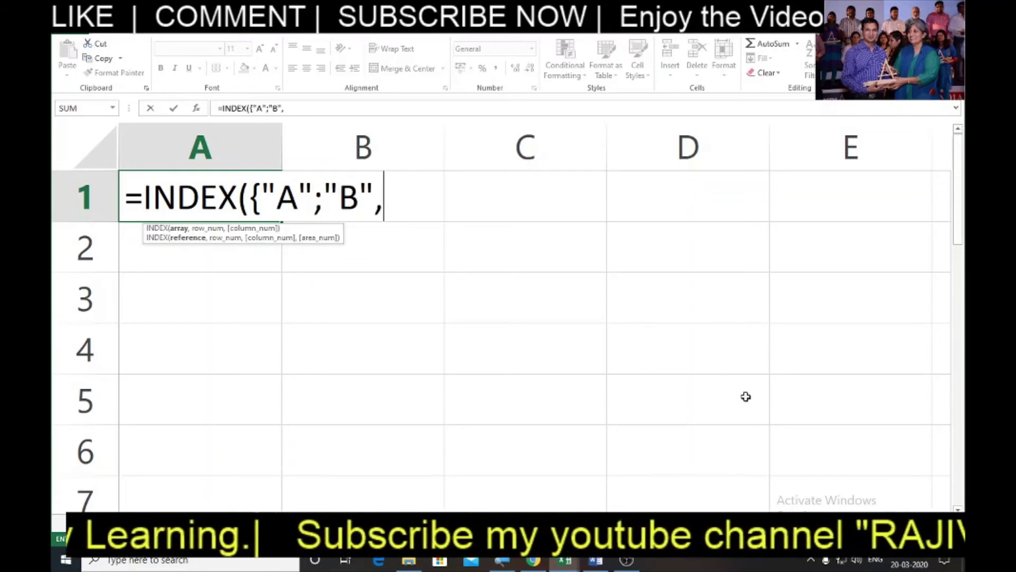
pyautogui.press('BackSpace')
pyautogui.write(';')
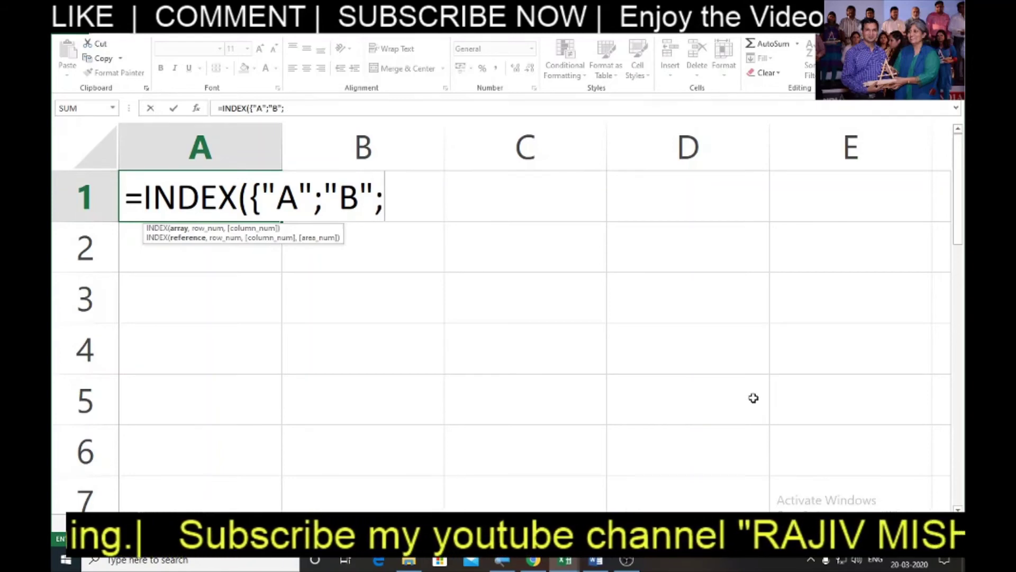
pyautogui.write('"')
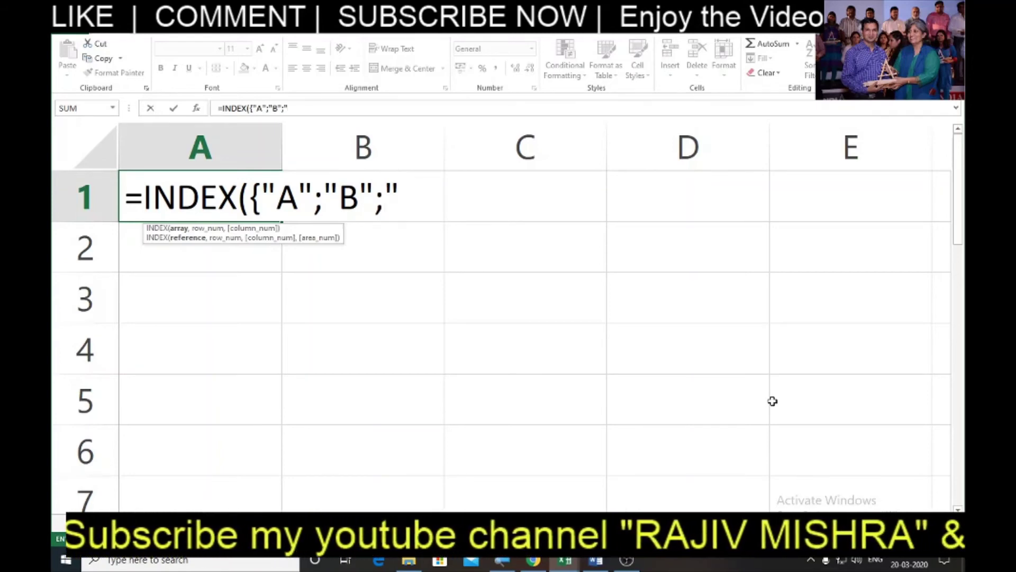
pyautogui.write('C"')
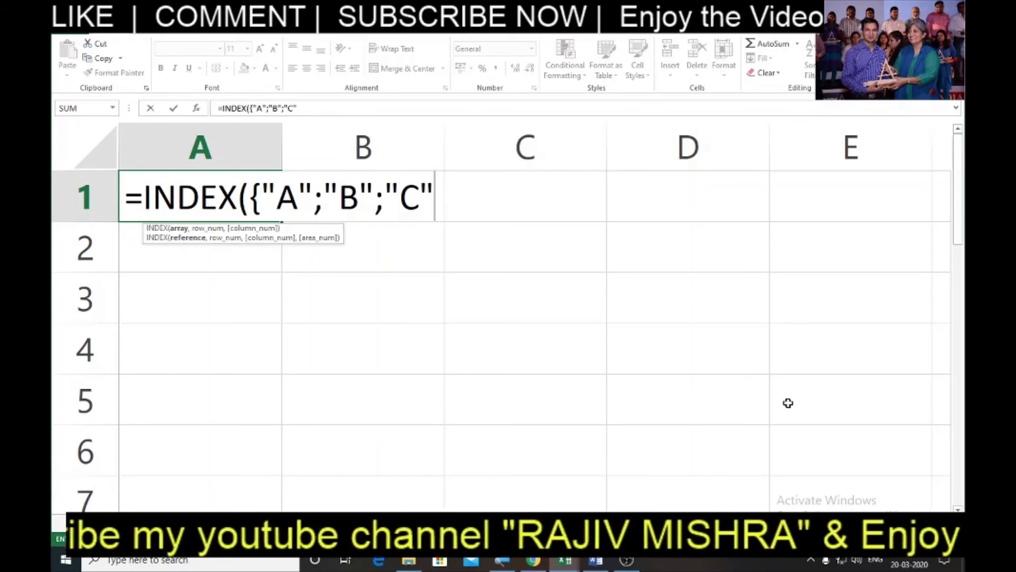
pyautogui.write(';"D"')
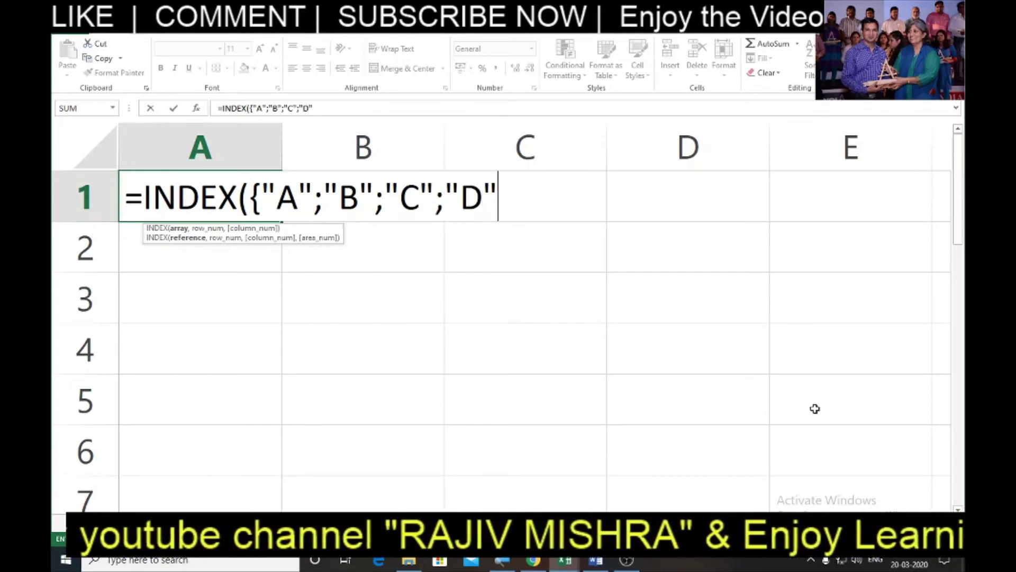
pyautogui.write(';"')
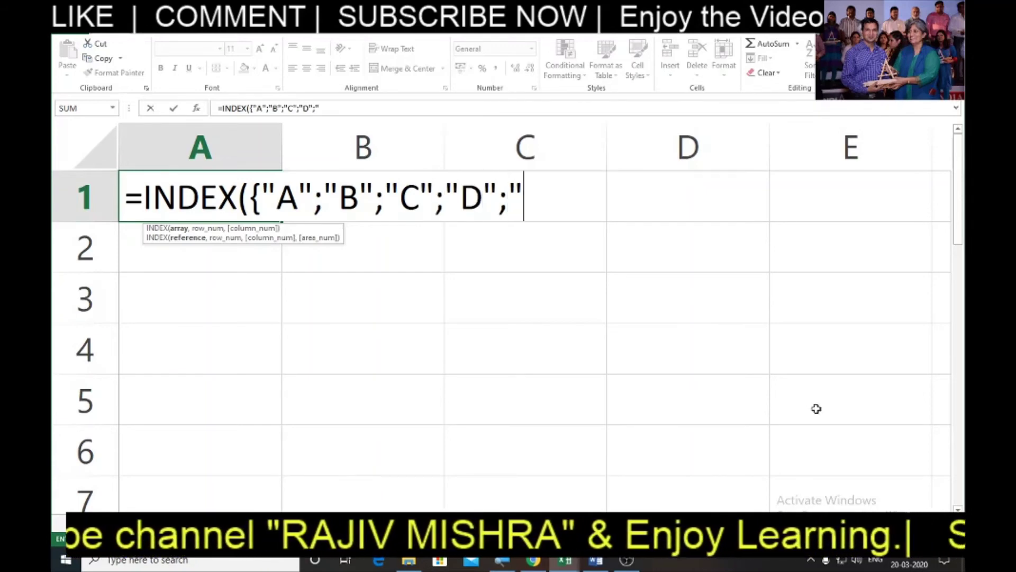
pyautogui.write('E')
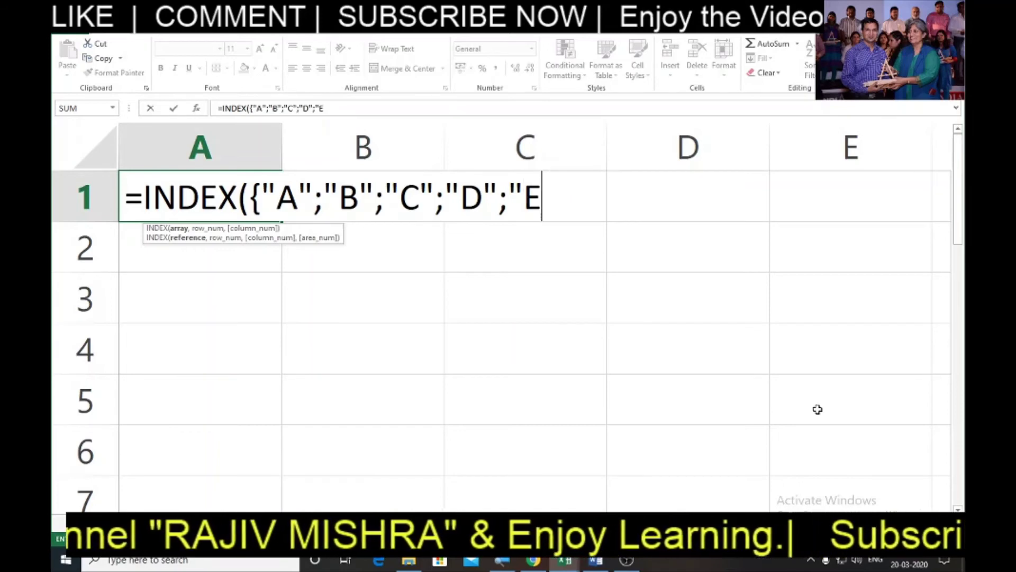
pyautogui.write('";')
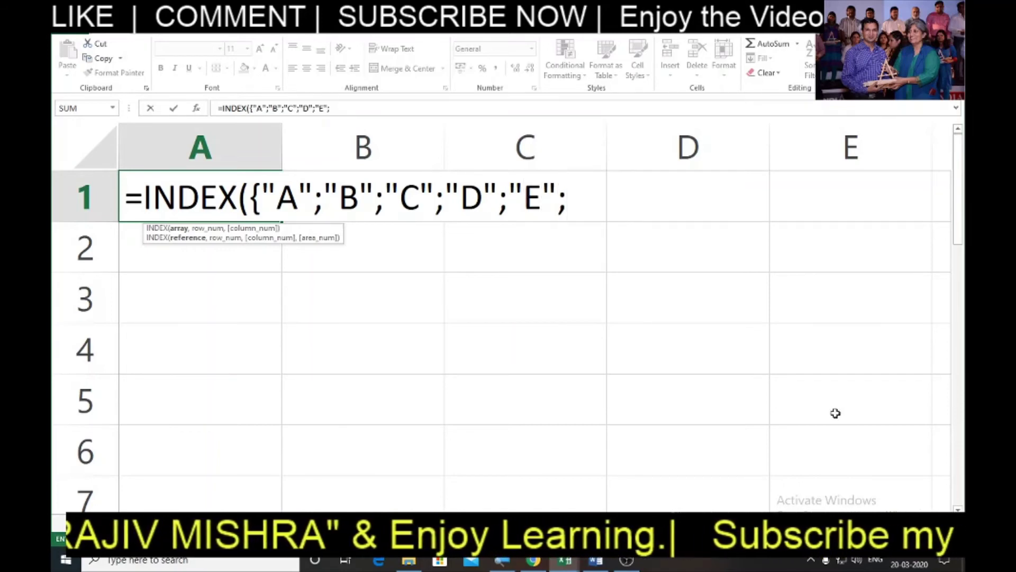
pyautogui.write('"F"')
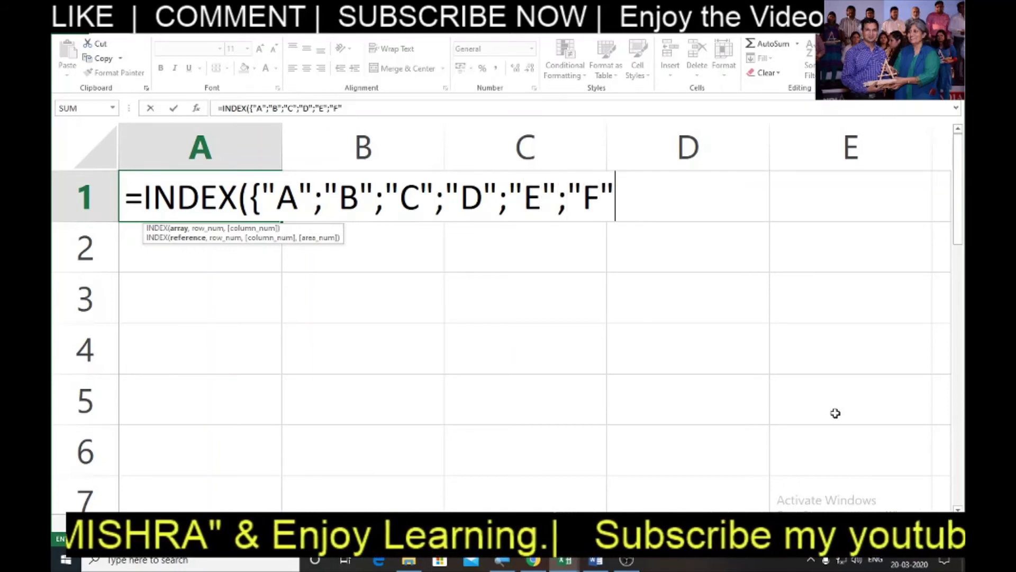
pyautogui.write(';')
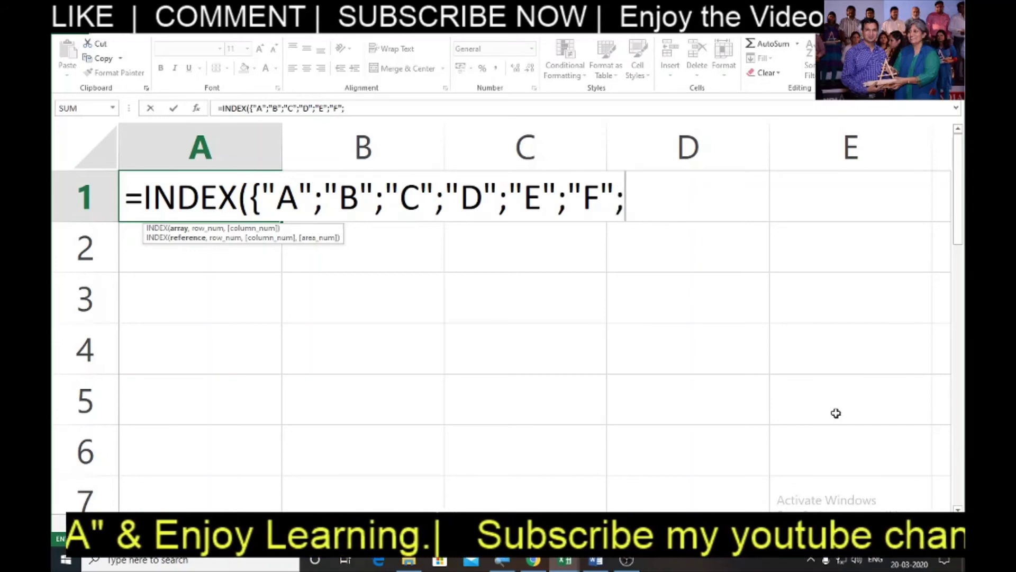
pyautogui.write('"G')
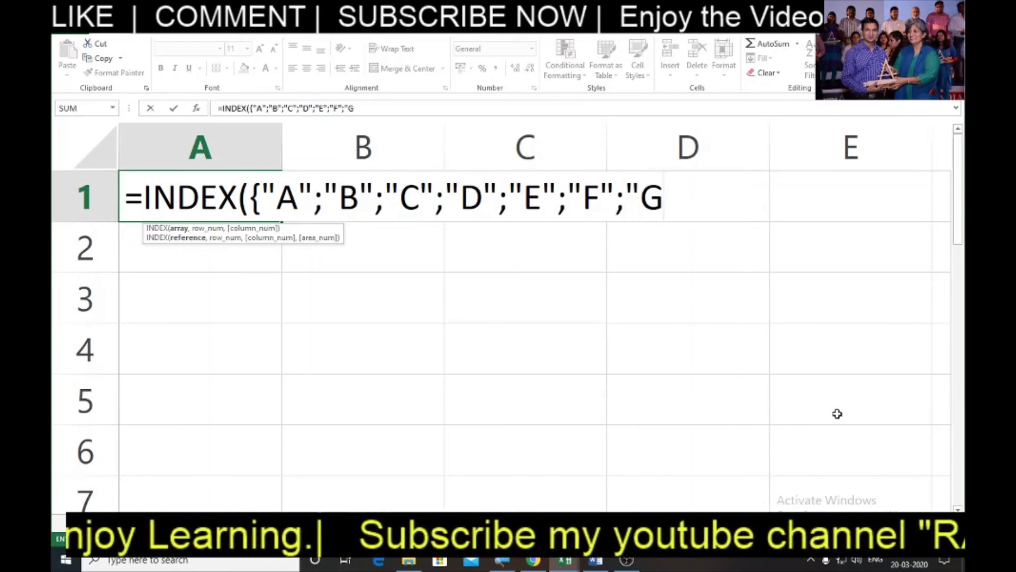
pyautogui.write('";"H')
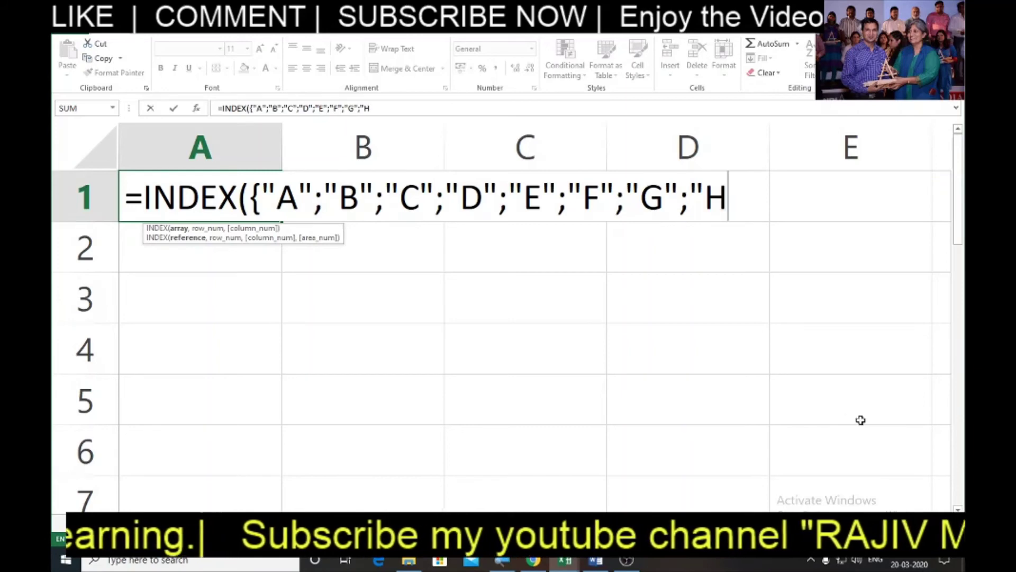
pyautogui.write('";"')
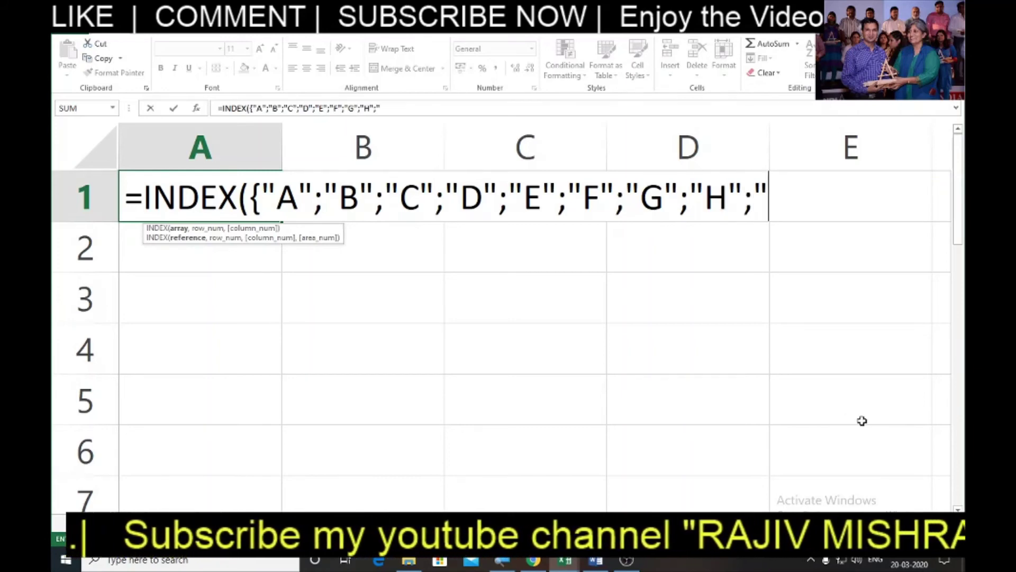
pyautogui.write('I')
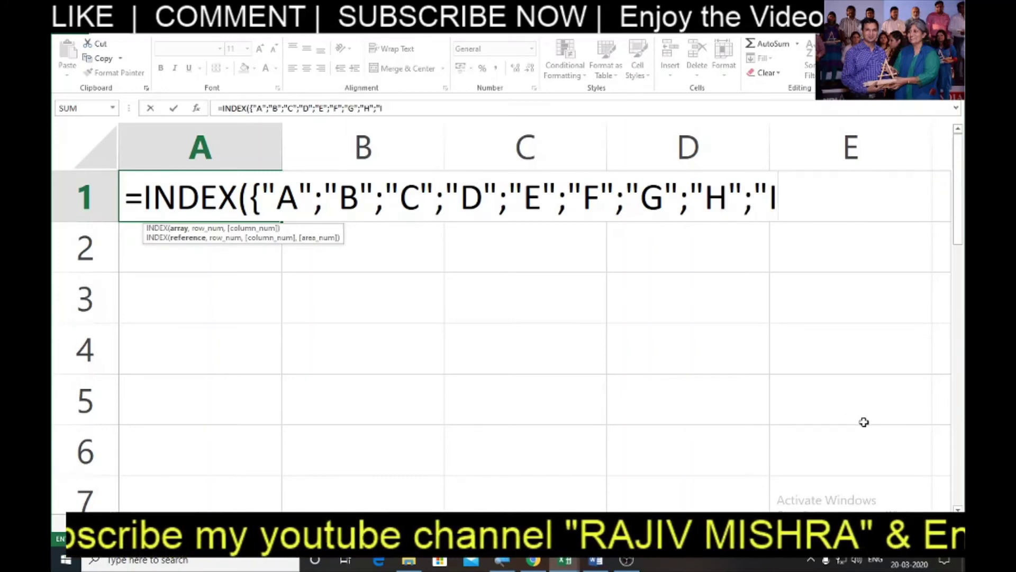
pyautogui.write('"')
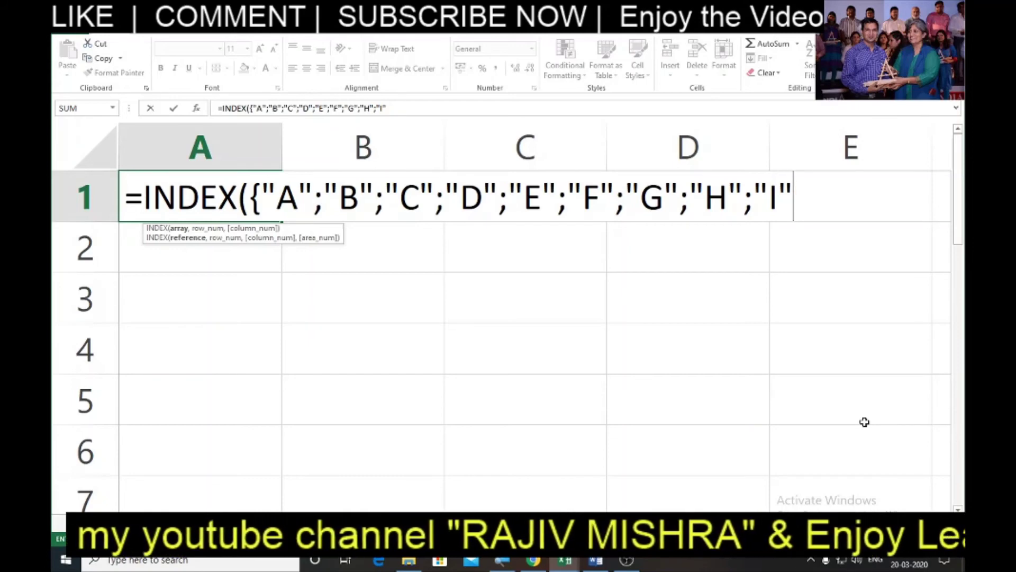
pyautogui.write('}')
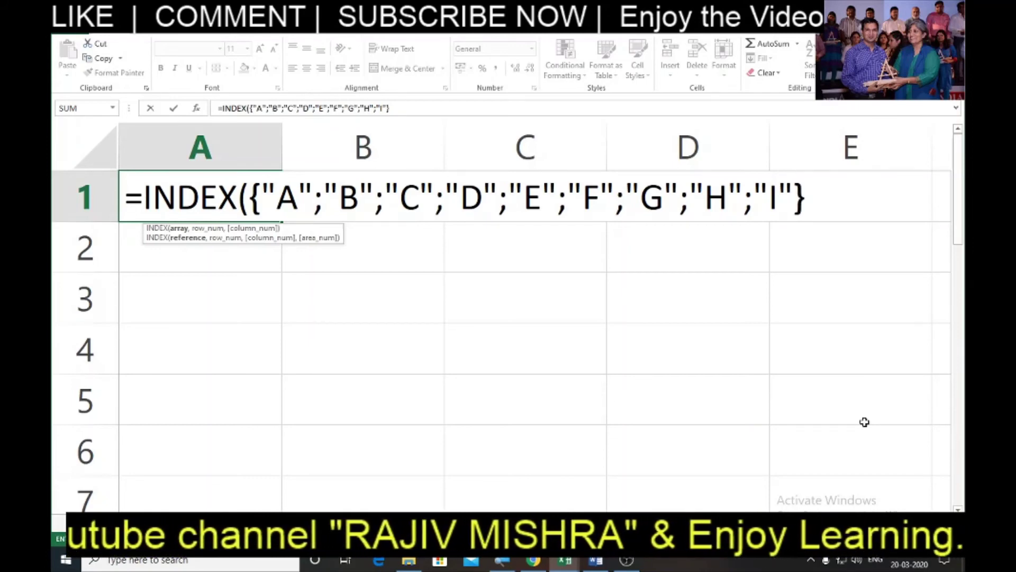
pyautogui.write(',')
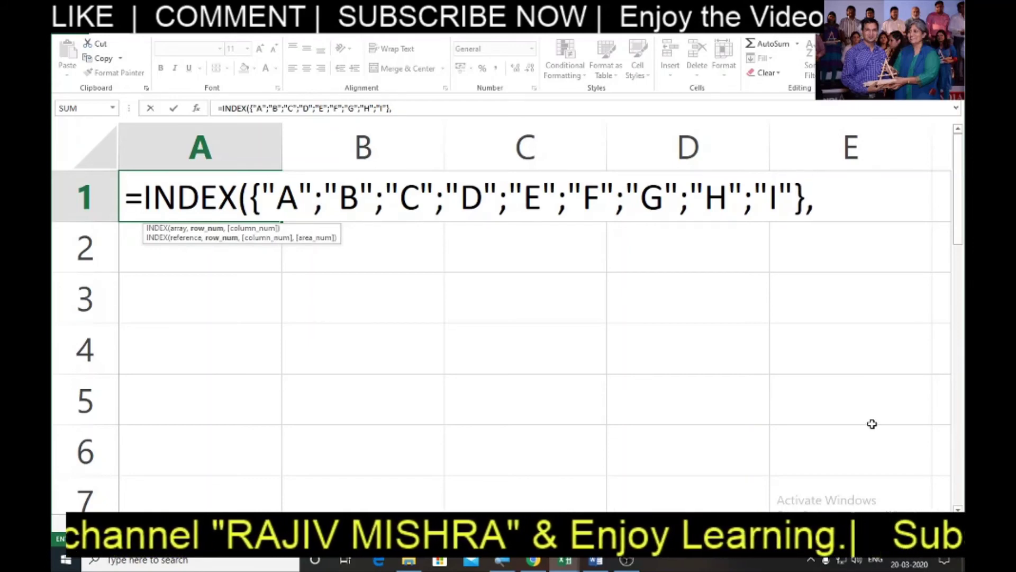
pyautogui.write('RANDB')
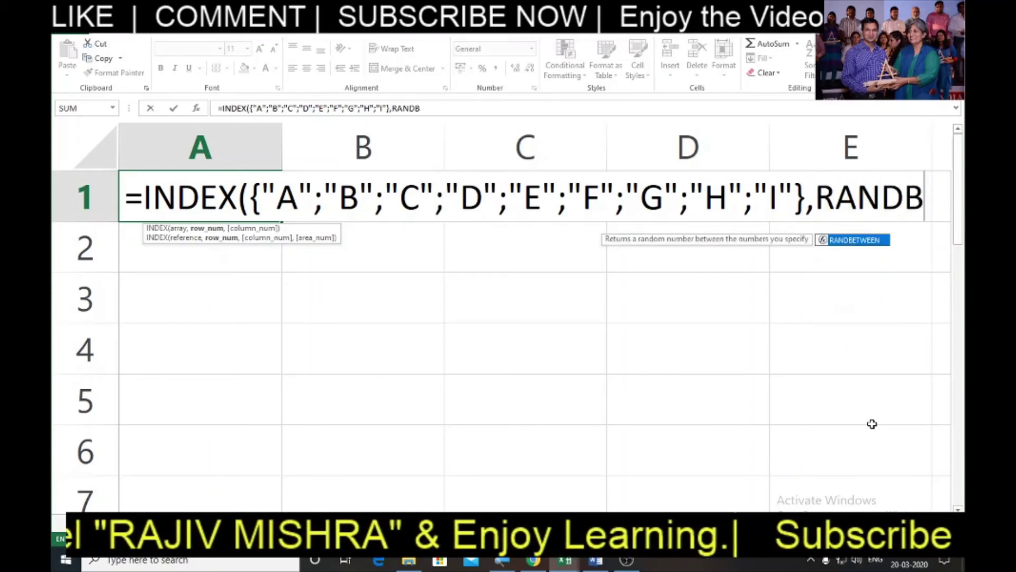
# Complete the formula with RANDBETWEEN(1,9)) so A1 shows a random letter, here C.
pyautogui.press('Tab')
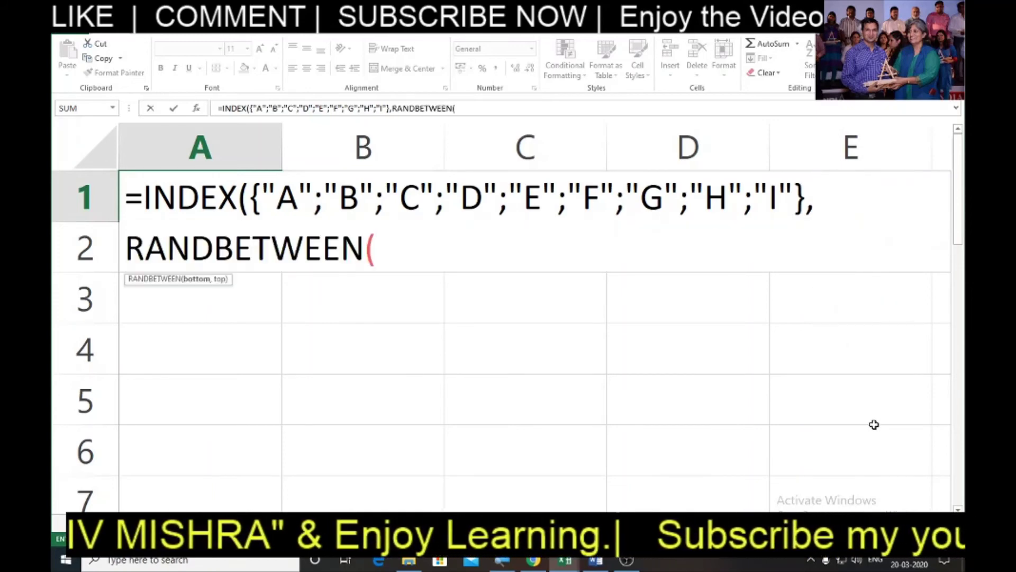
pyautogui.write('1,')
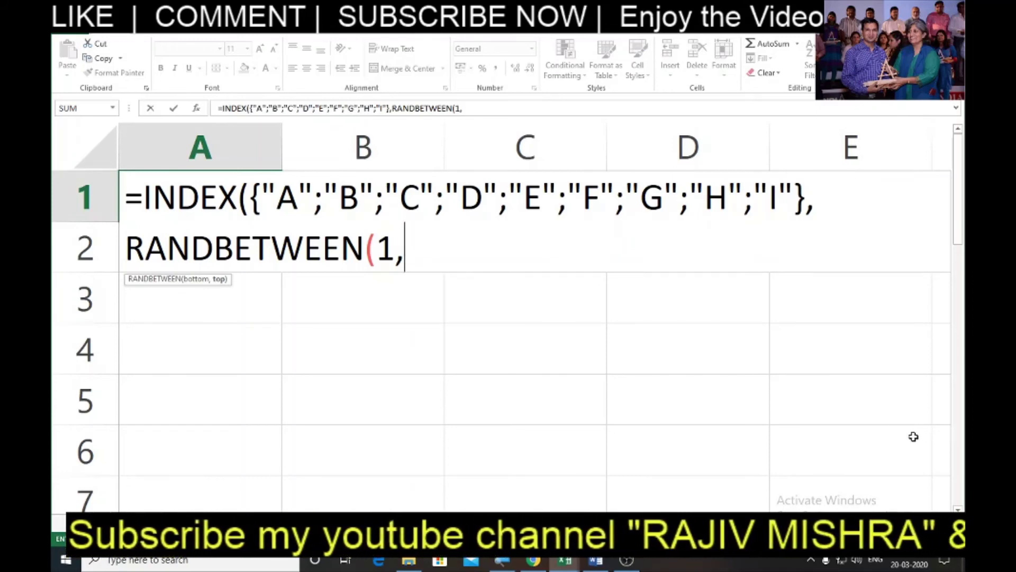
pyautogui.write('0')
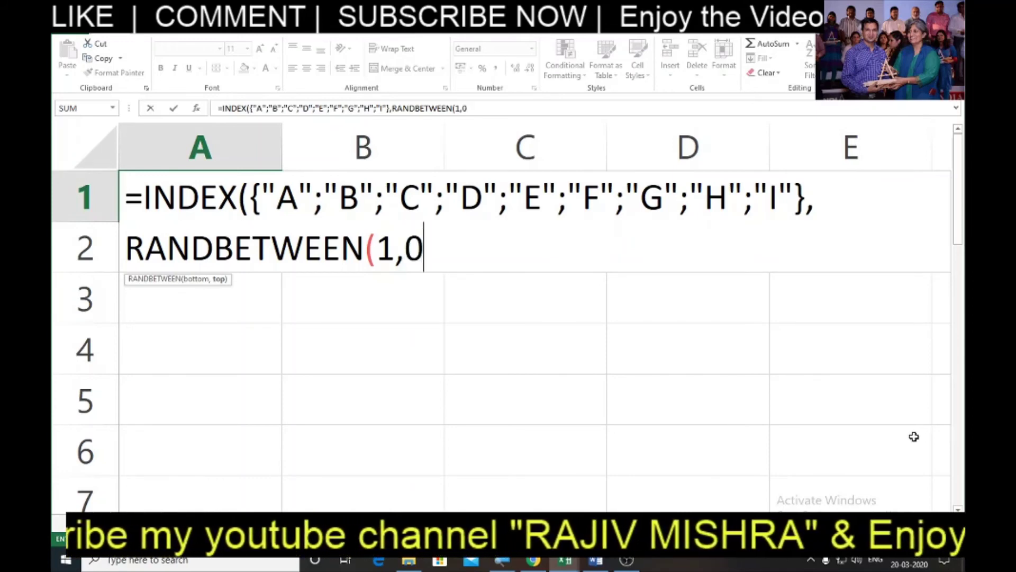
pyautogui.press('BackSpace')
pyautogui.write('9')
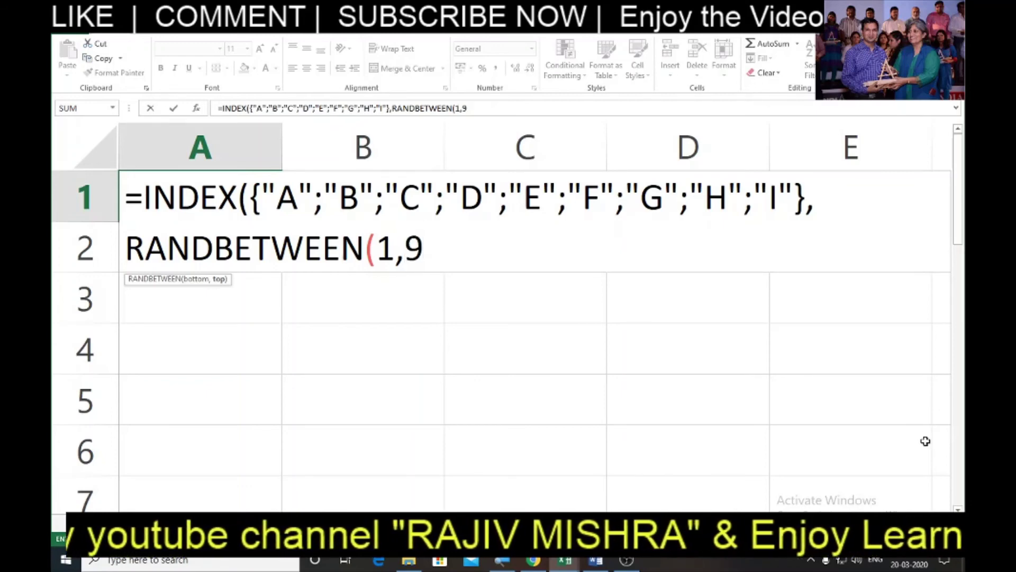
pyautogui.write(')')
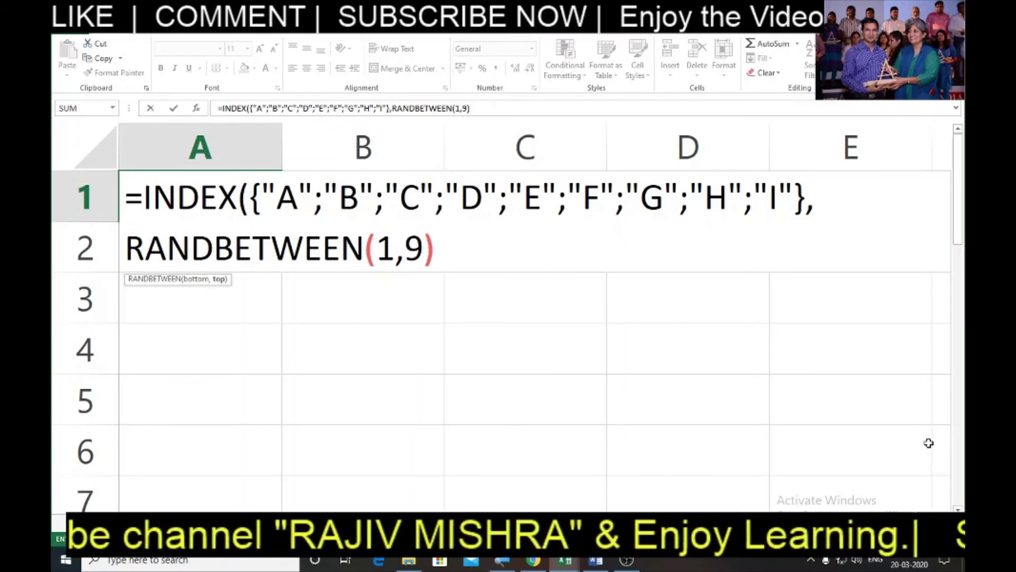
pyautogui.write(')')
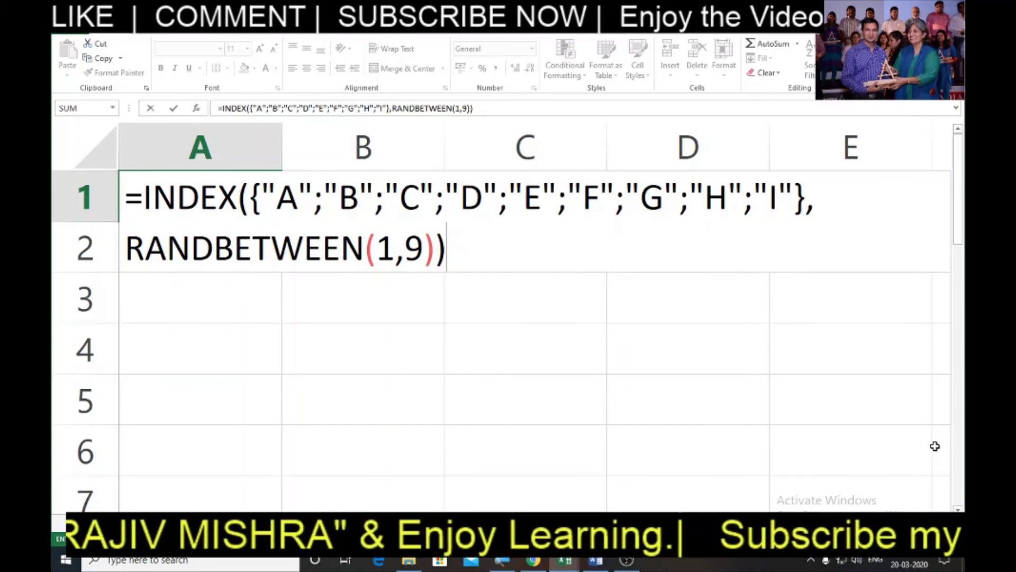
pyautogui.press('Return')
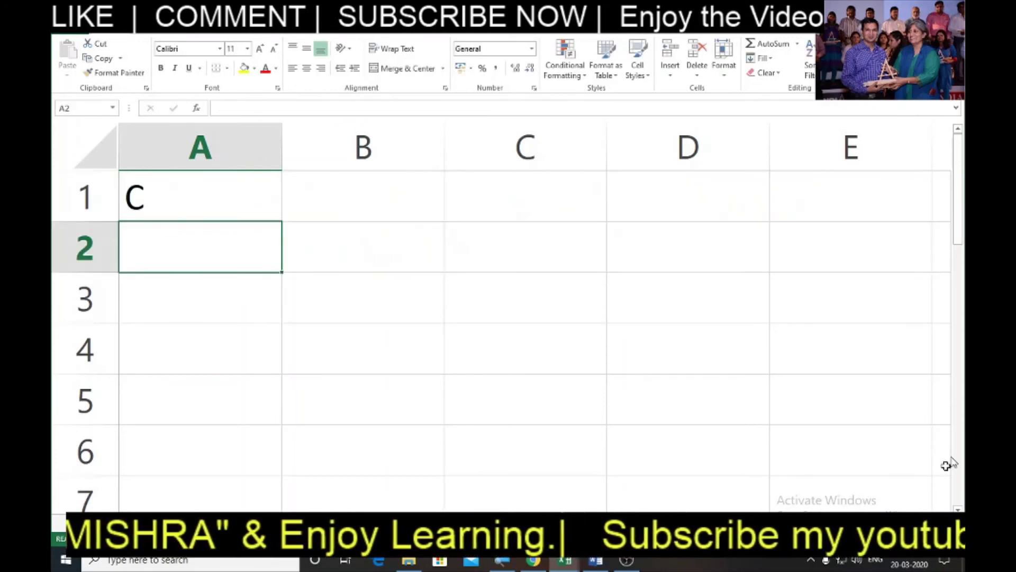
pyautogui.click(208, 188)
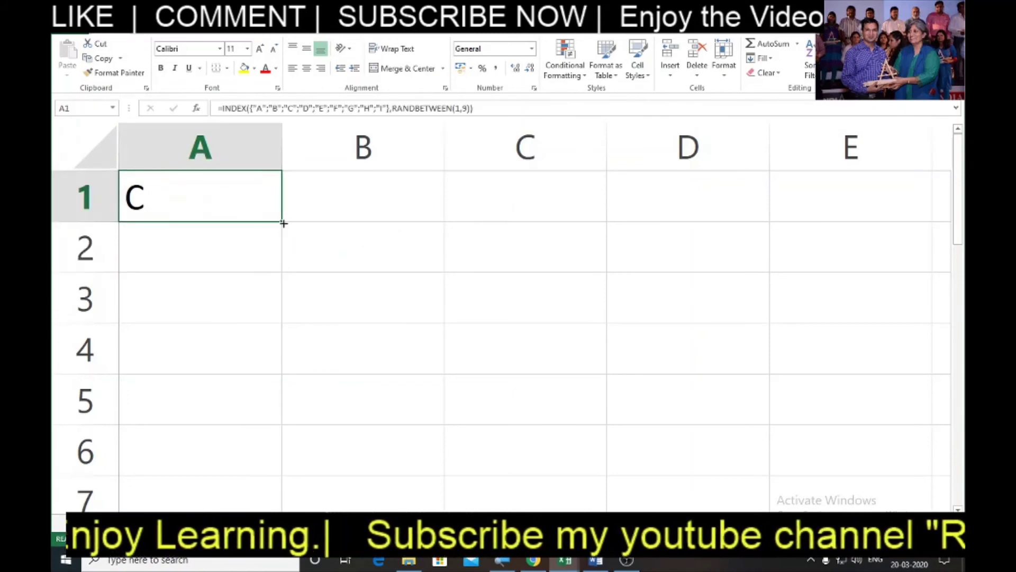
pyautogui.moveTo(283, 223); pyautogui.dragTo(253, 479)
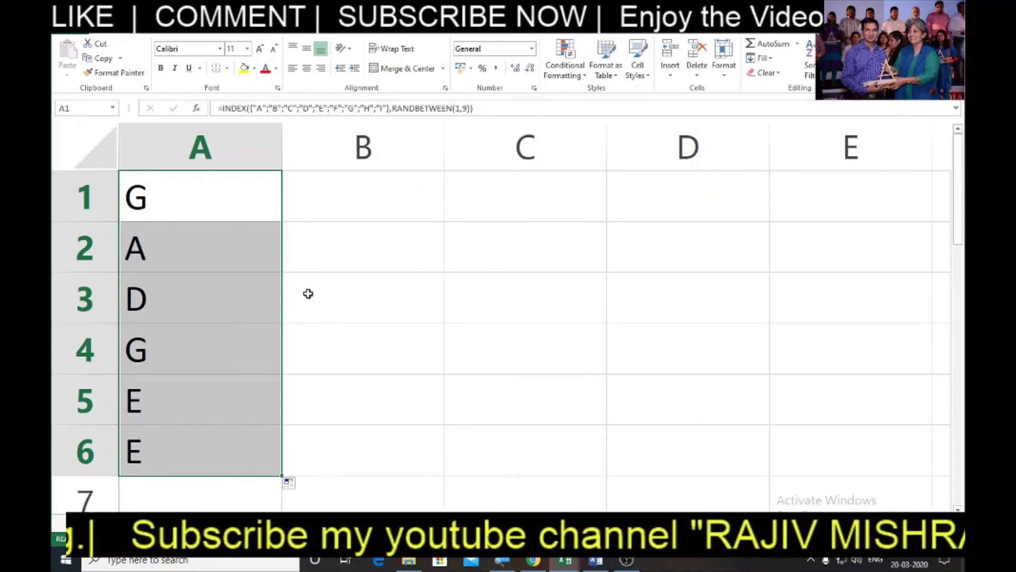
pyautogui.click(352, 193)
pyautogui.moveTo(192, 265); pyautogui.dragTo(201, 444)
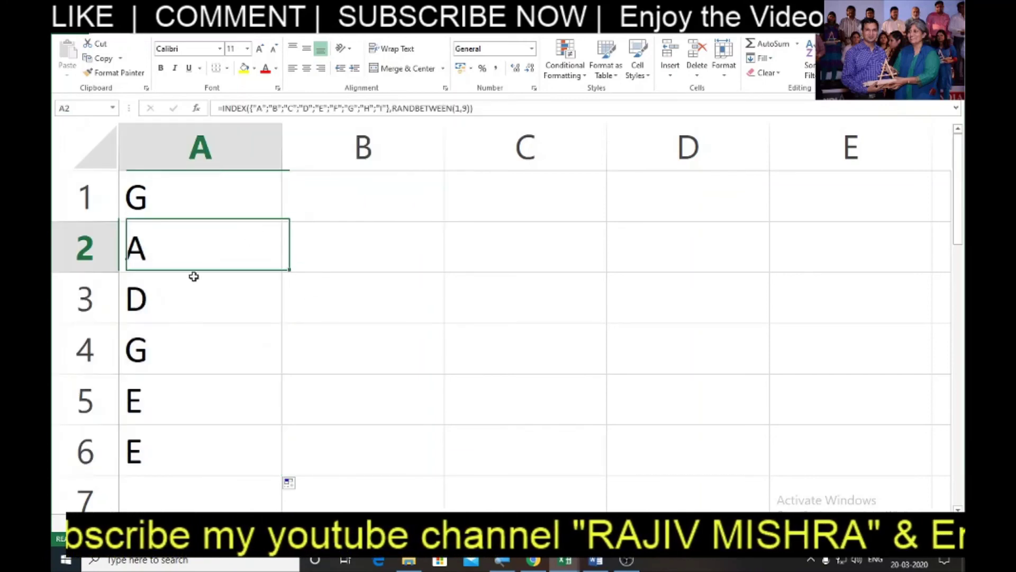
# Clear A2:A6, then click between B1 and B2 so A1's letter recalculates.
pyautogui.press('Delete')
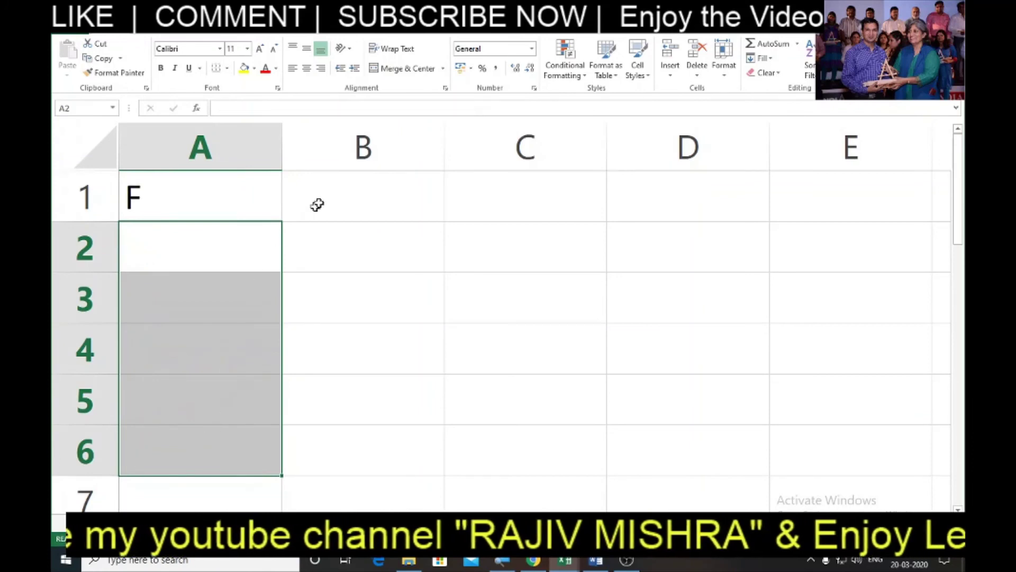
pyautogui.click(316, 204)
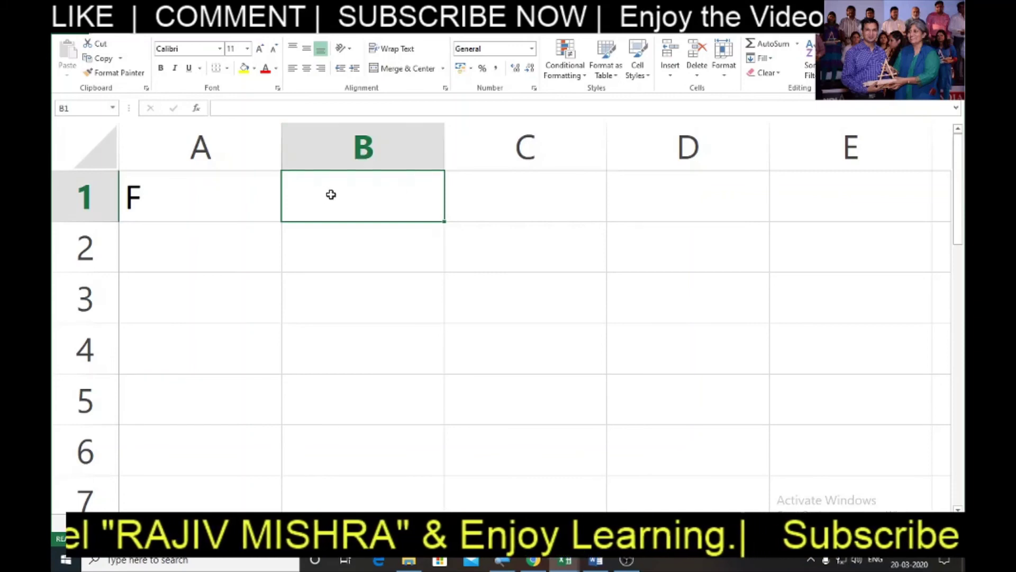
pyautogui.click(351, 257)
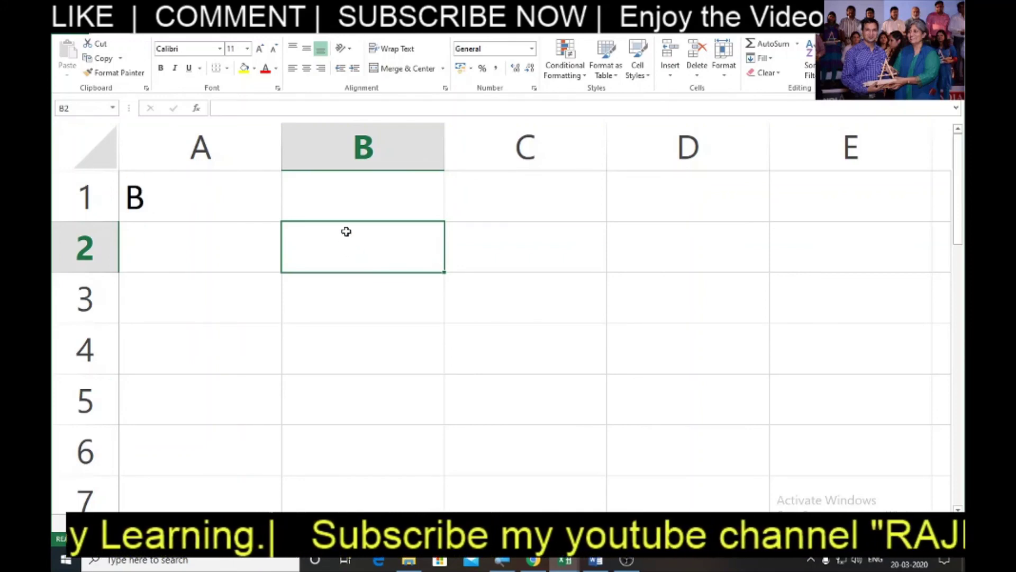
pyautogui.click(350, 204)
pyautogui.click(365, 256)
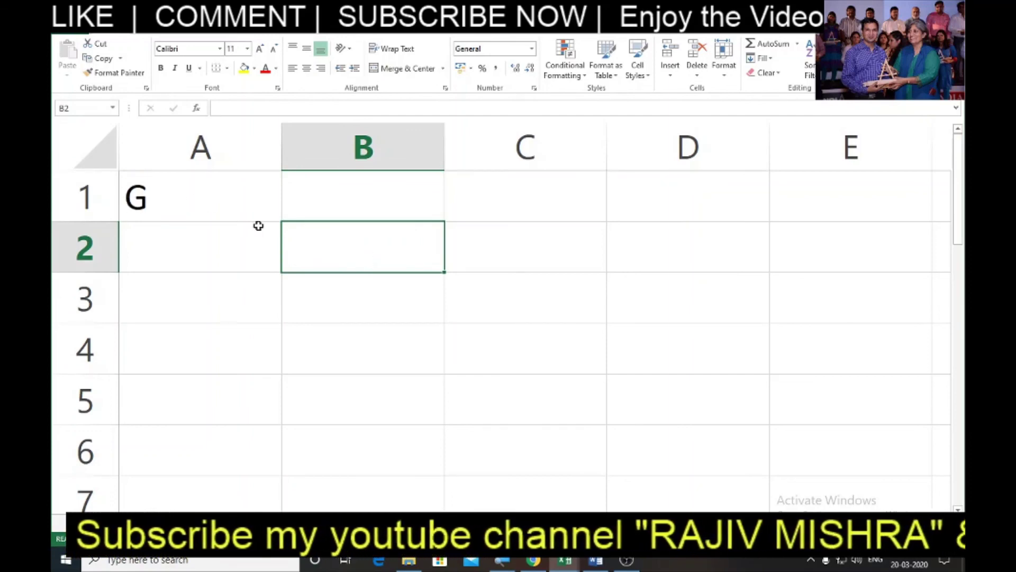
pyautogui.click(316, 209)
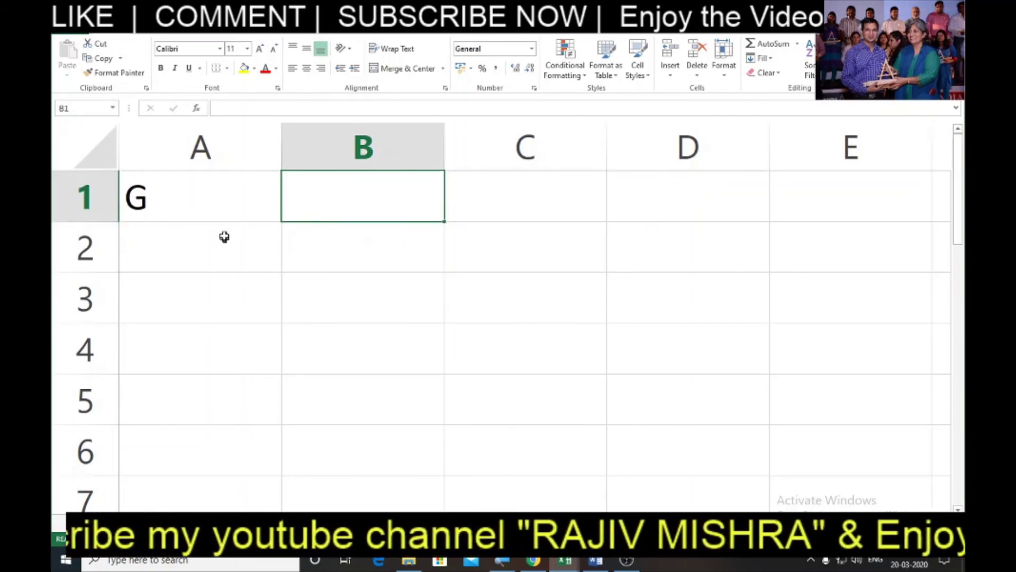